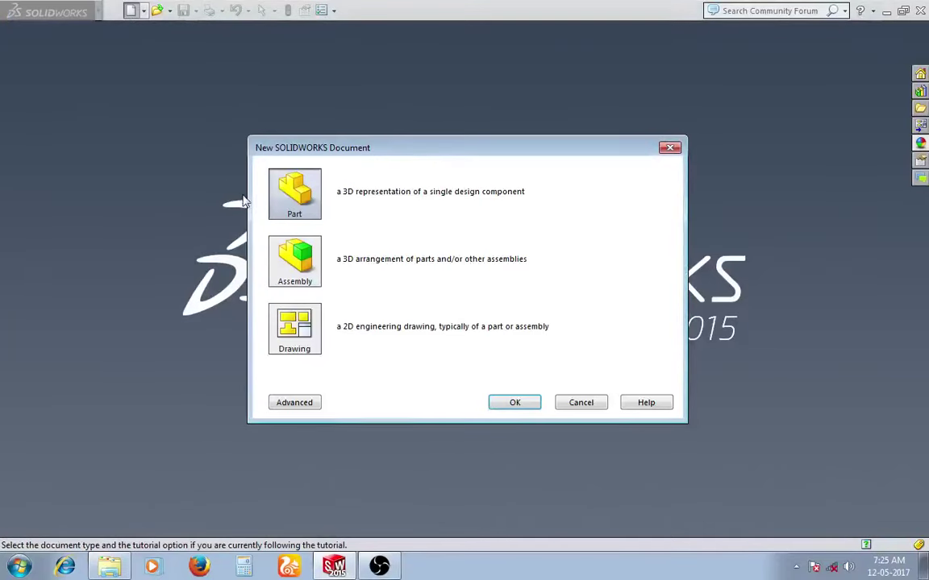
- Create a new part document and give the viewport a plain white background
double_click(281, 199)
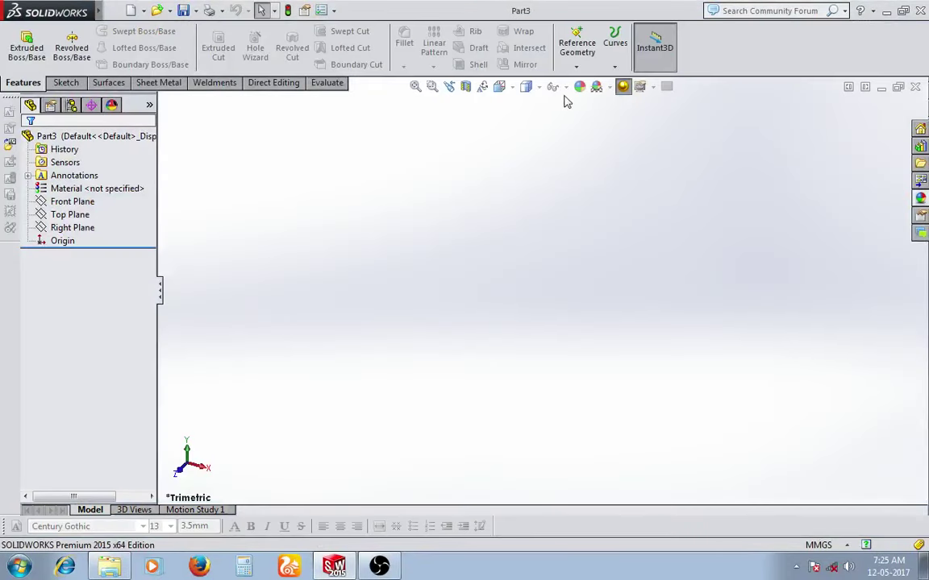
left_click(601, 88)
left_click(625, 119)
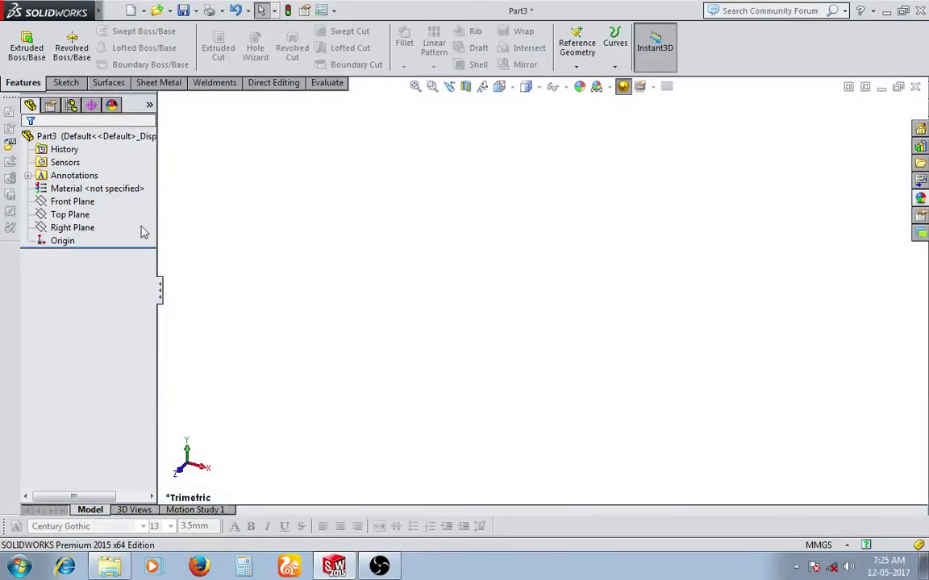
- Start a sketch on the Front Plane and draw a horizontal centerline leftward from the origin
left_click(74, 202)
left_click(103, 184)
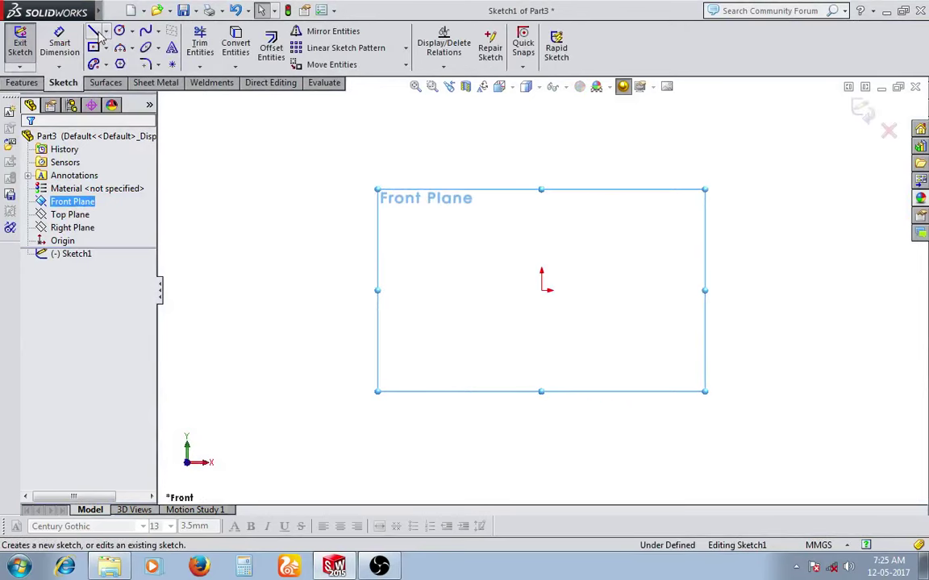
left_click(105, 32)
left_click(121, 58)
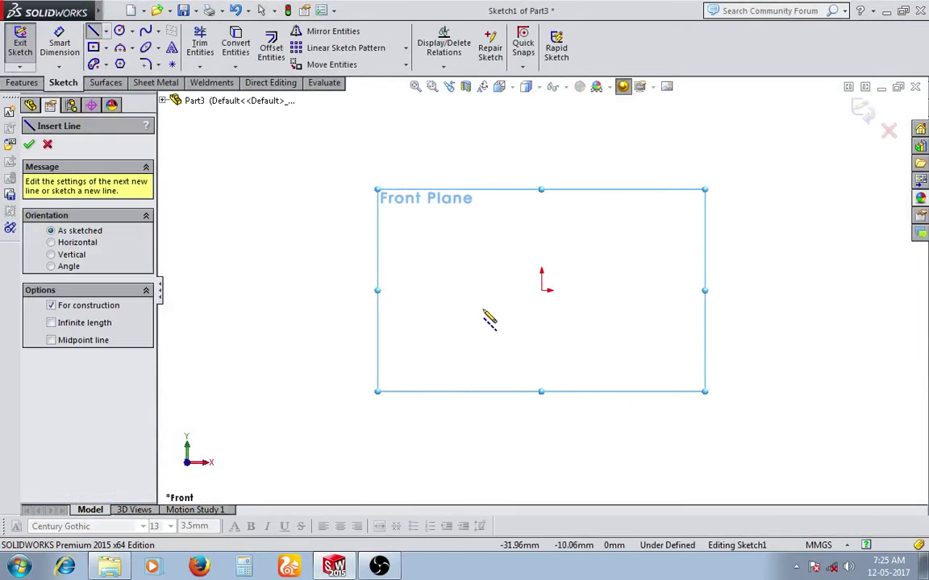
left_click(541, 290)
left_click(362, 290)
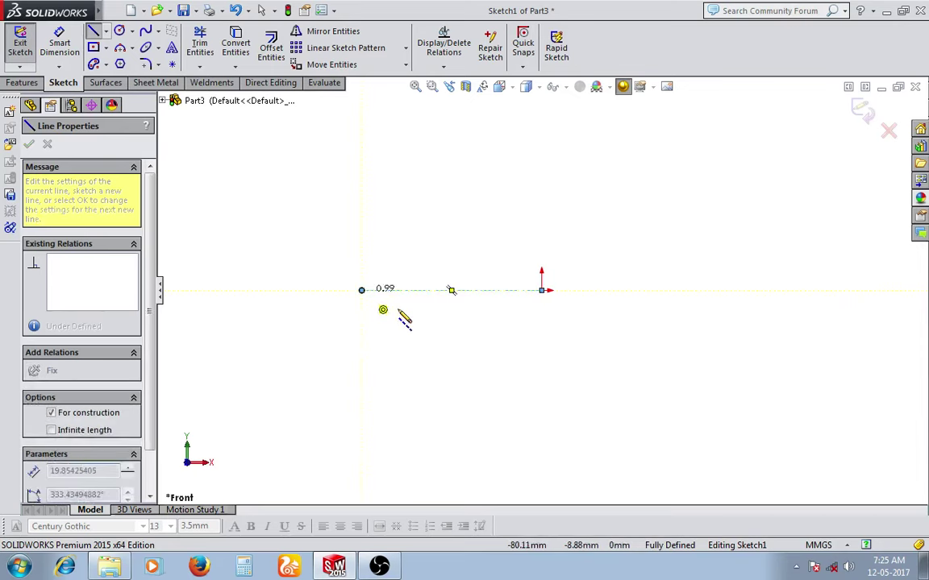
key("Escape")
- Draw the closed stepped profile above the centerline, with a taller right step and a lower left section
key("l")
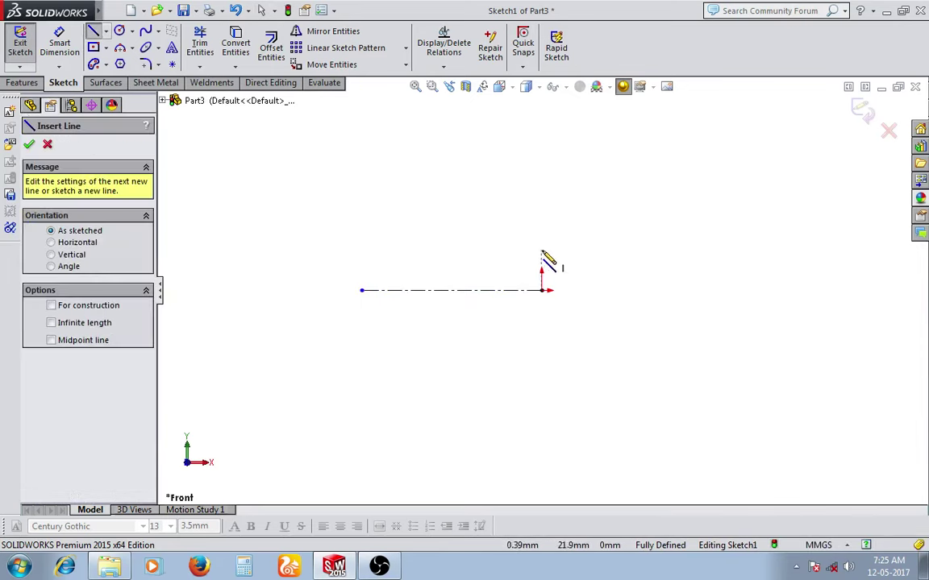
left_click(541, 250)
left_click(541, 184)
left_click(469, 183)
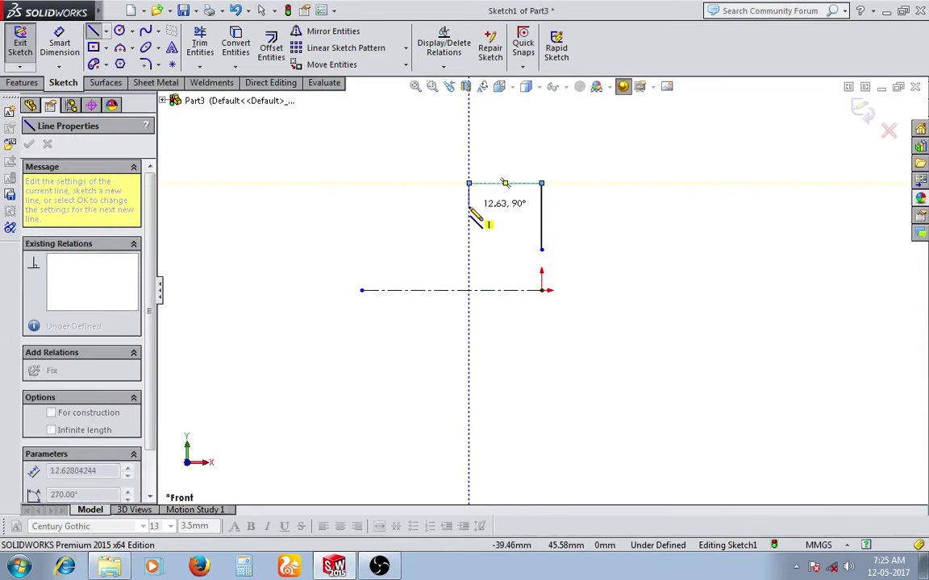
left_click(469, 206)
left_click(405, 207)
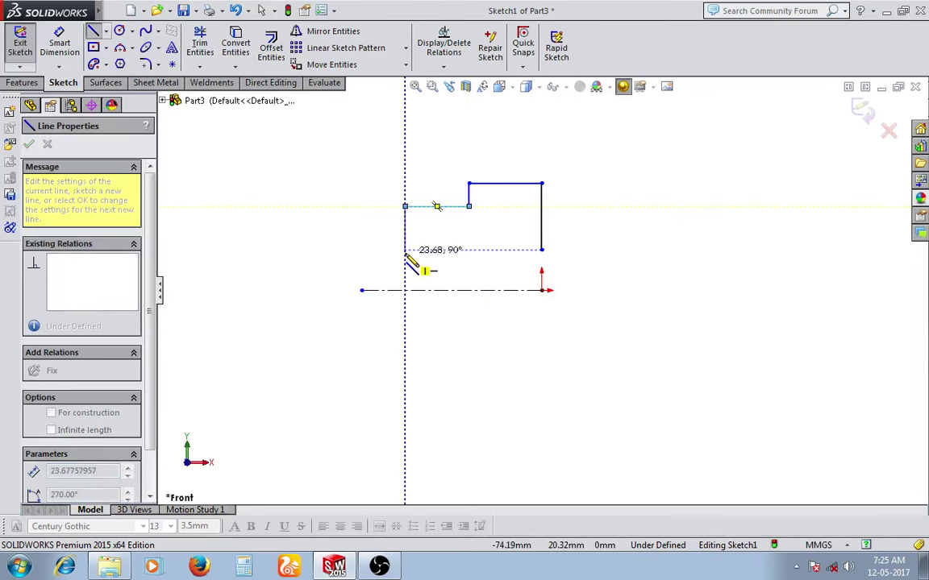
left_click(405, 250)
left_click(541, 250)
key("Escape")
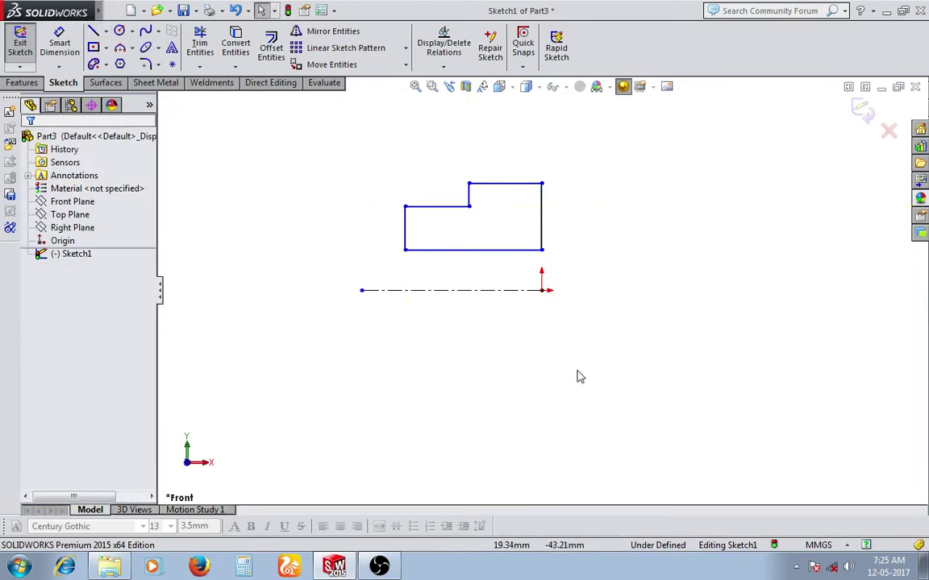
right_click_drag(580, 377, 561, 239)
- Dimension the profile's heights from the centerline: bottom edge 4 mm, larger step 12 mm, smaller section 10 mm
left_click(534, 291)
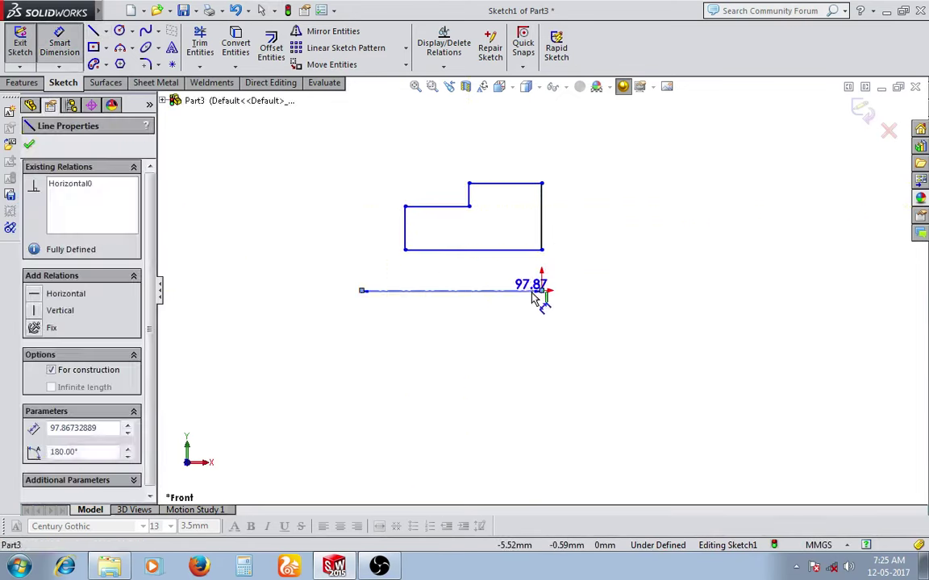
left_click(535, 250)
left_click(564, 268)
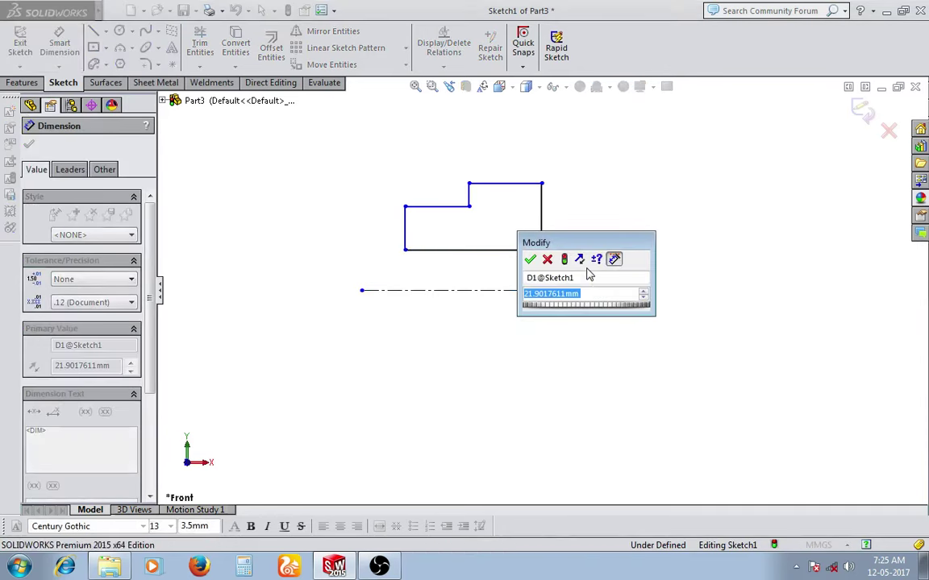
type("4")
key("Return")
left_click(510, 290)
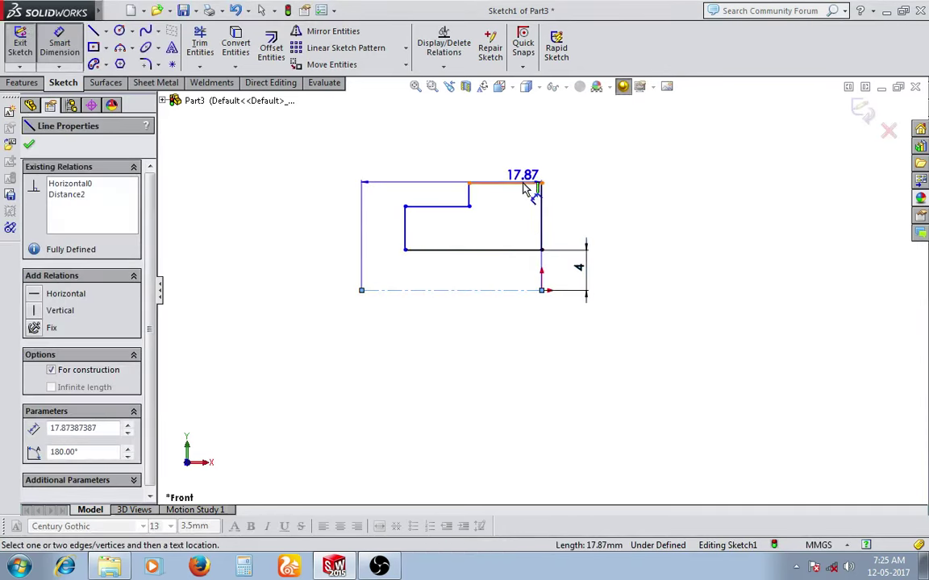
left_click(524, 184)
left_click(634, 239)
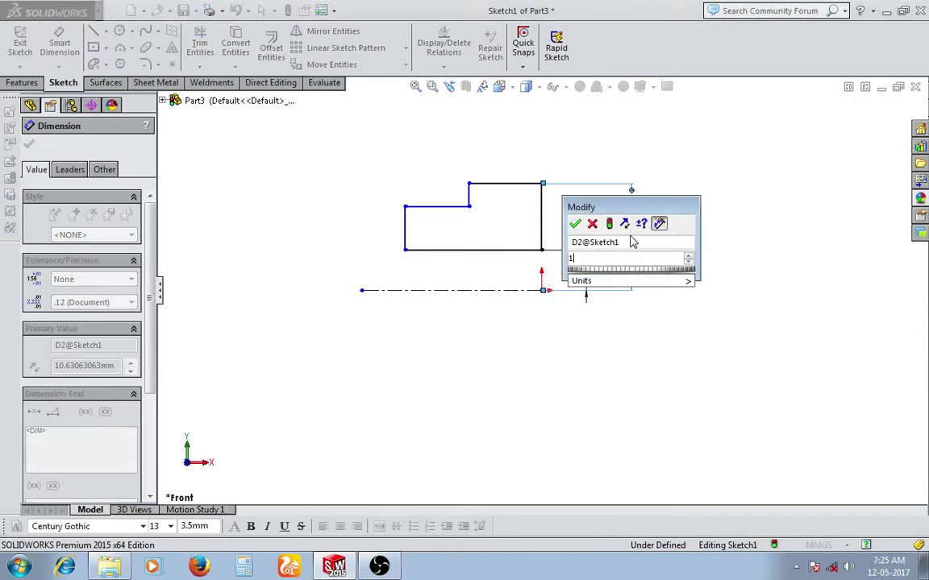
type("12")
key("Return")
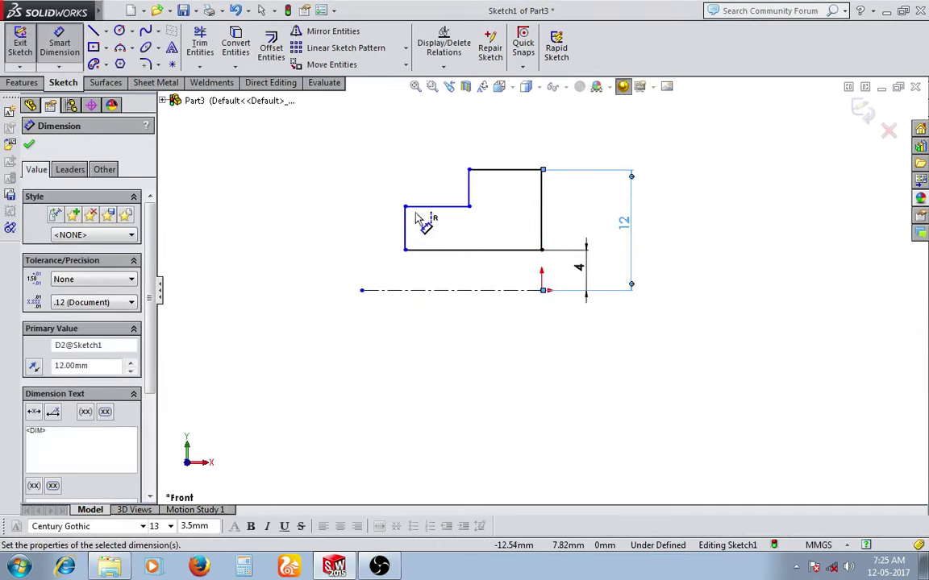
left_click(423, 207)
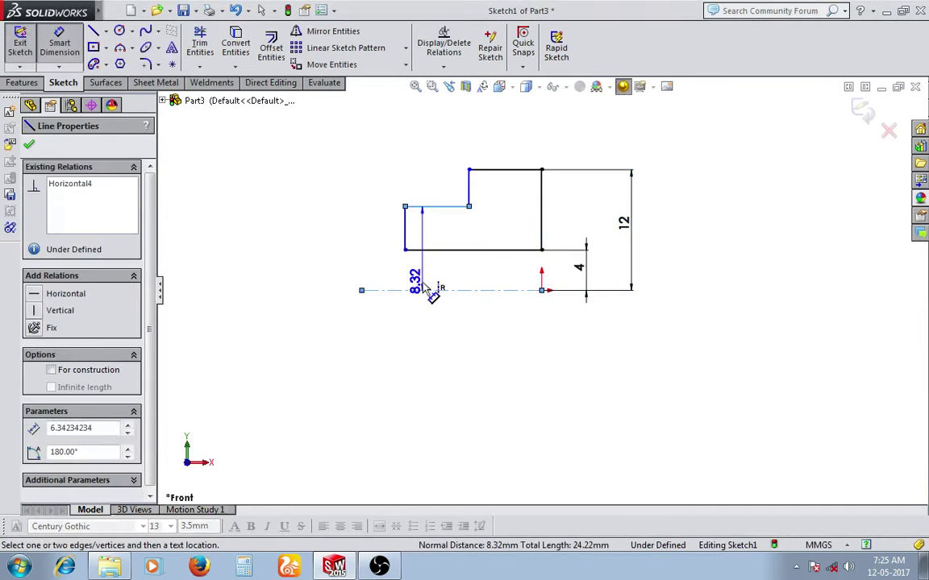
left_click(370, 255)
type("10")
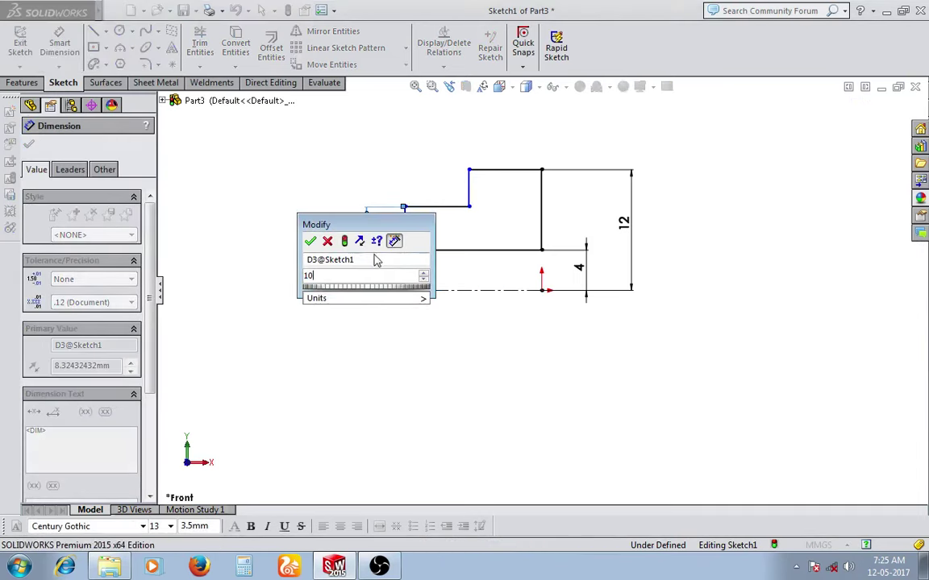
key("Return")
- Set the lengths of both step top edges to 8 mm each
left_click(504, 171)
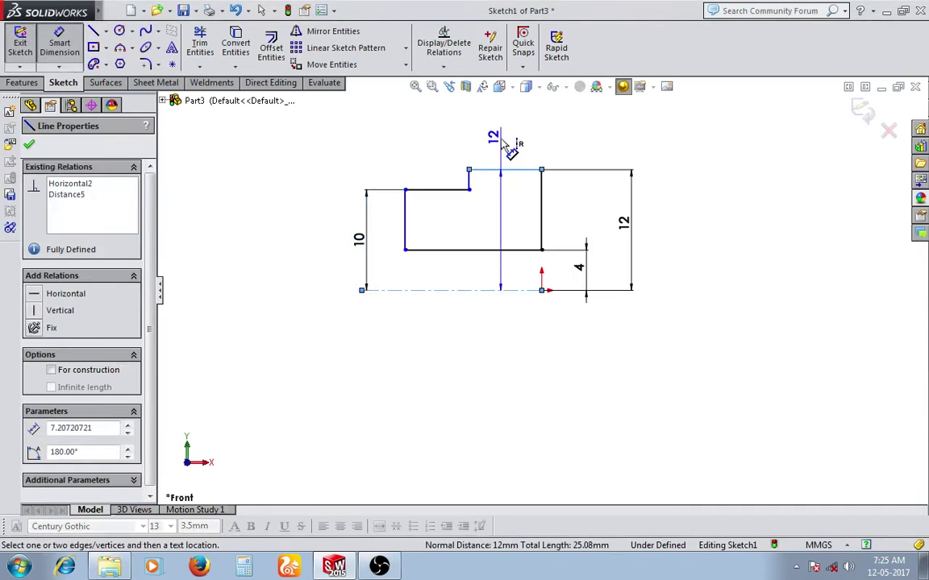
left_click(498, 129)
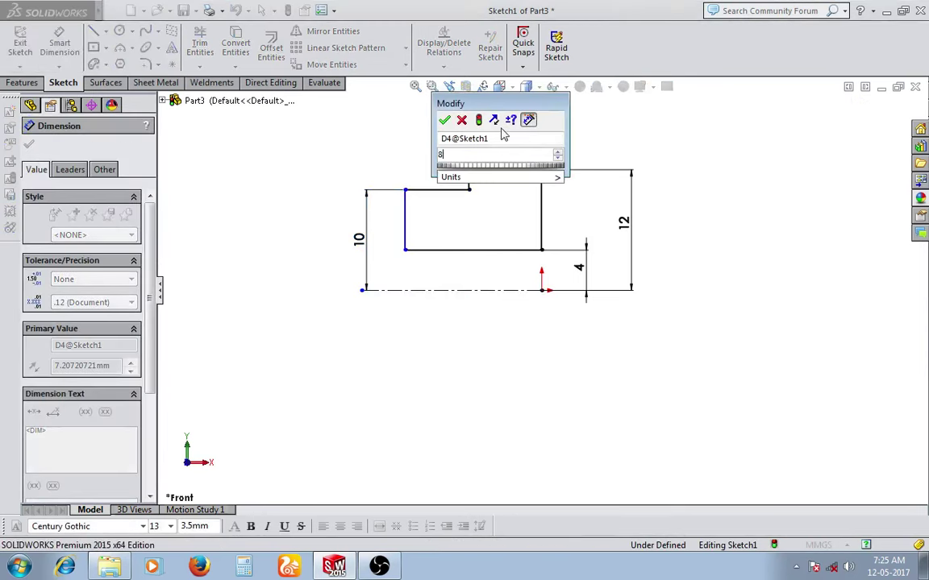
type("8")
key("Return")
left_click(434, 190)
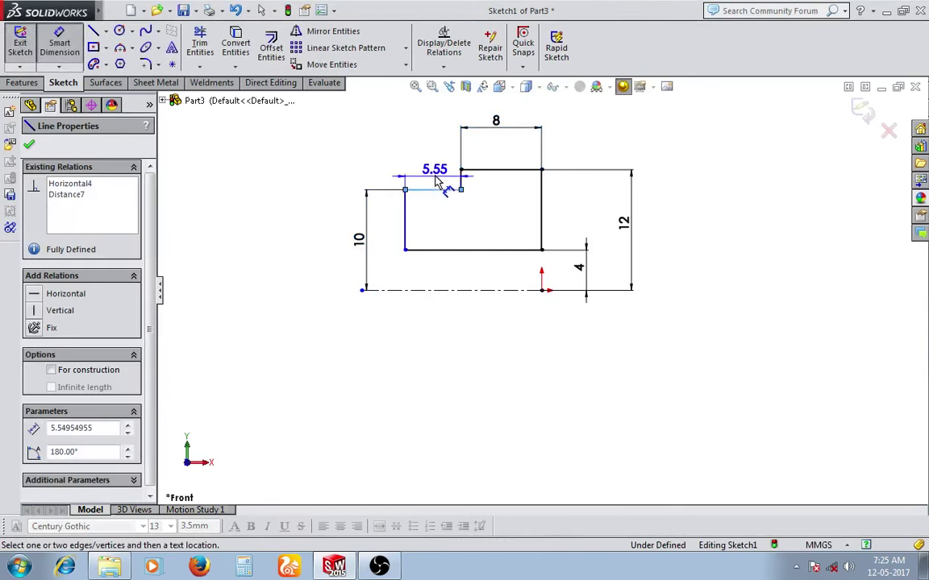
left_click(435, 165)
type("8")
key("Return")
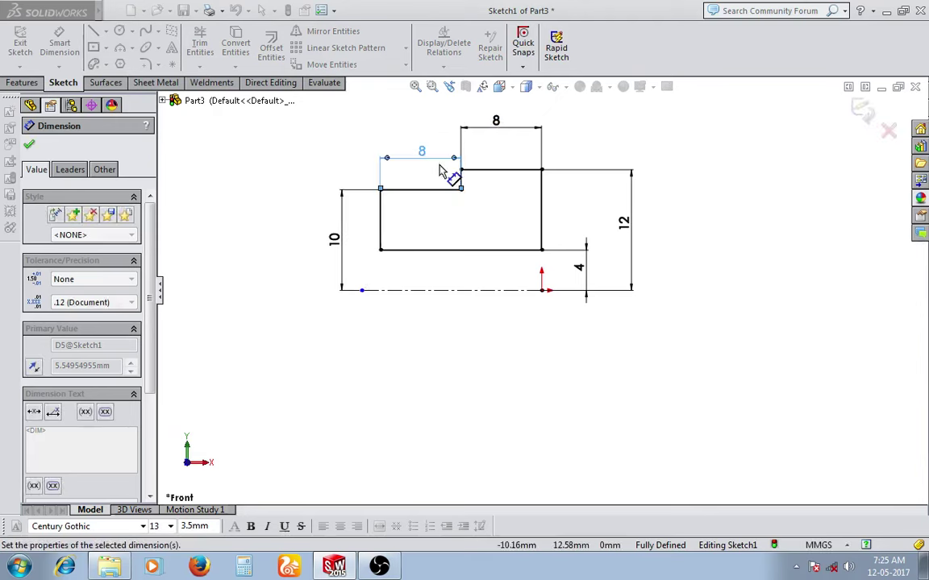
- Revolve the profile 360° about the centerline and open a new sketch on the larger end face
key("Escape")
left_click(863, 111)
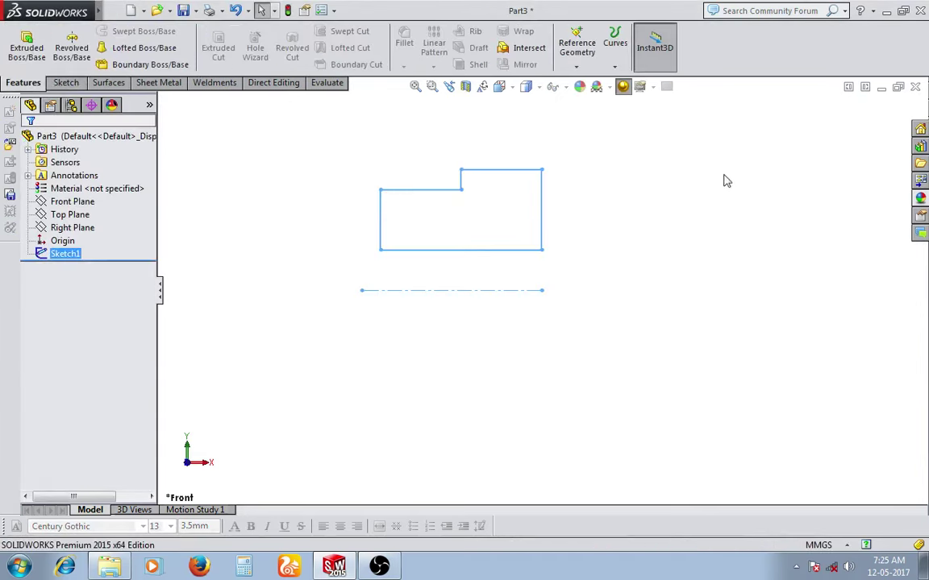
left_click(72, 49)
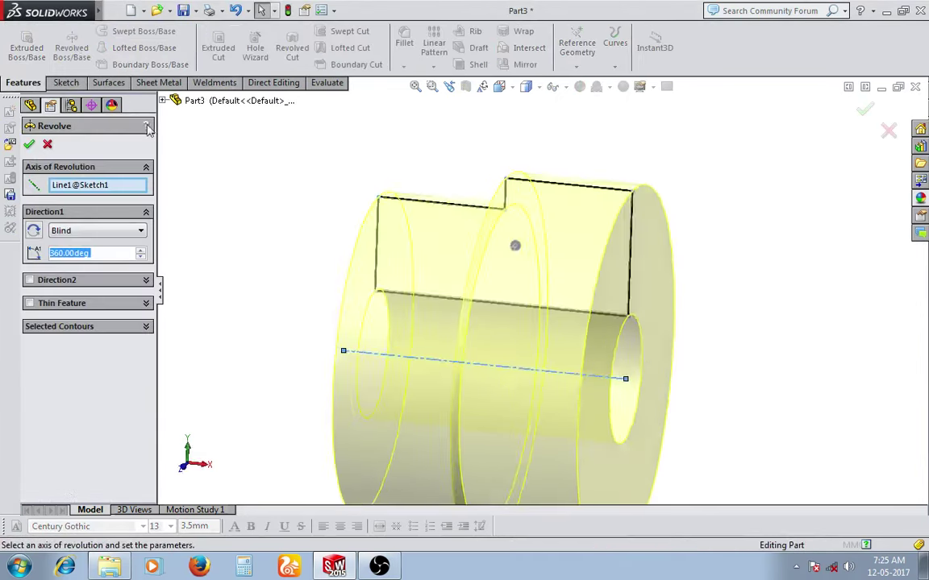
left_click(30, 145)
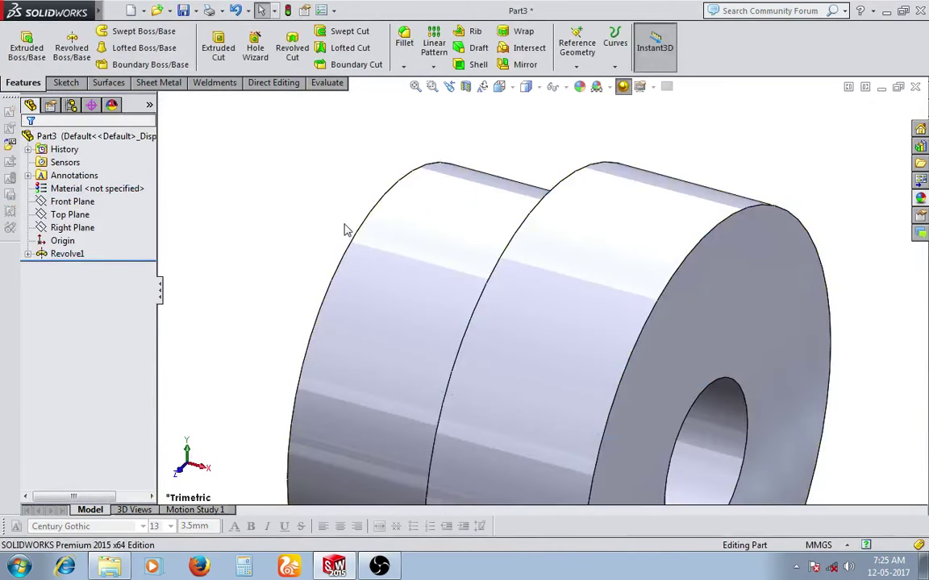
left_click(649, 307)
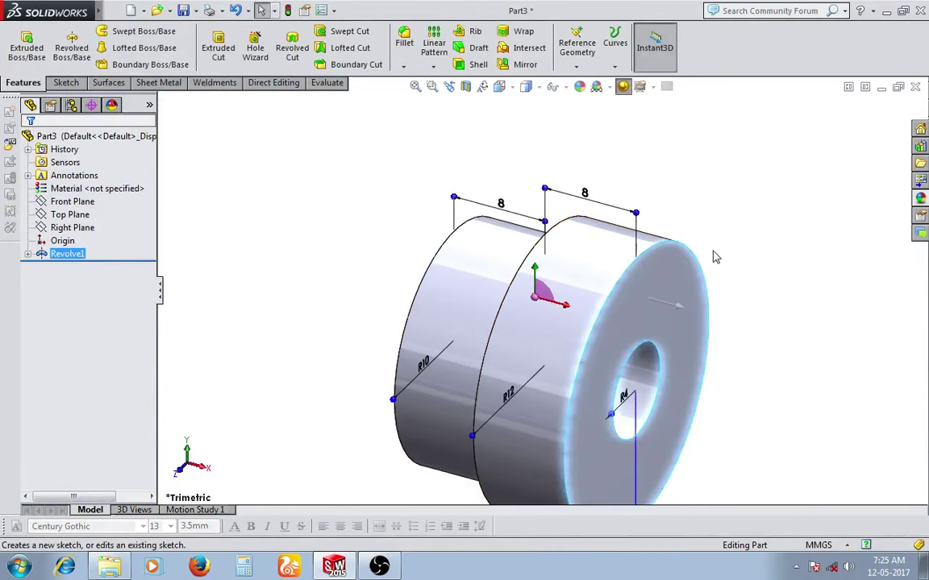
left_click(703, 245)
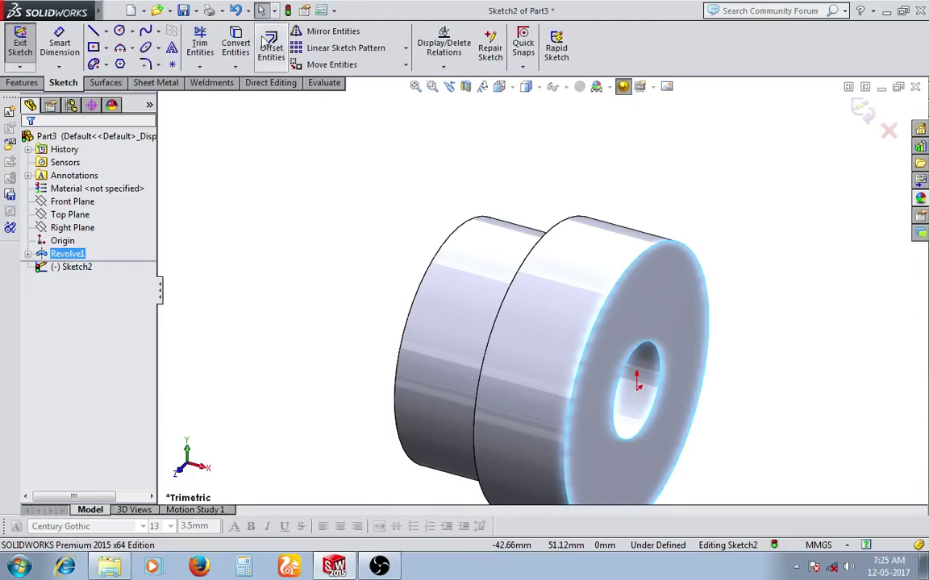
- Convert the end face's circle into the sketch and build an 8 mm, 0.125-revolution clockwise helix starting at 135°
left_click(235, 44)
left_click(20, 41)
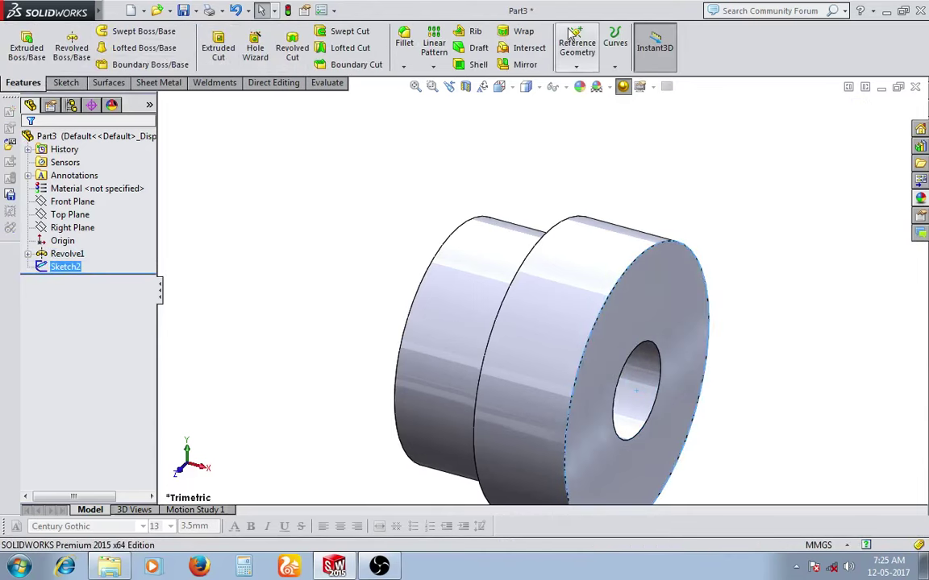
left_click(615, 67)
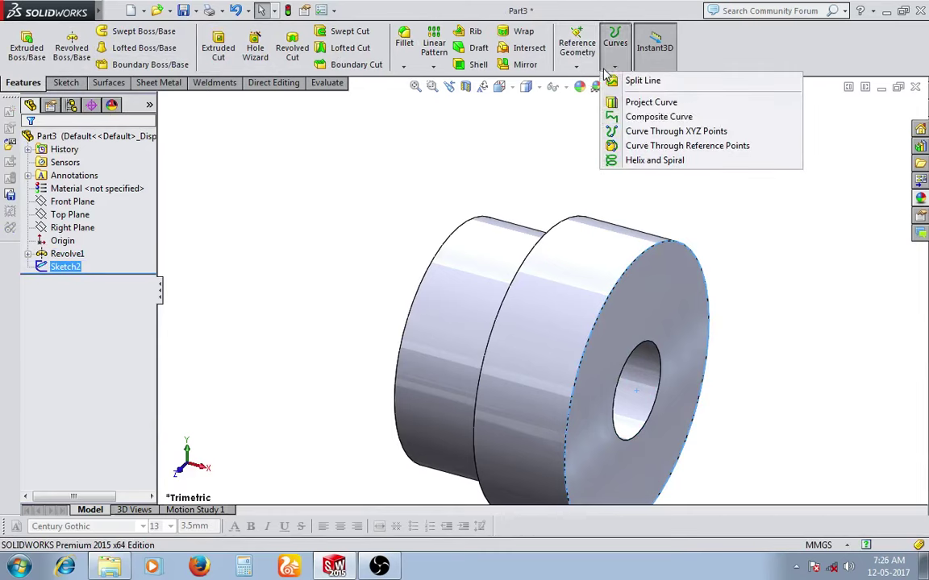
left_click(649, 160)
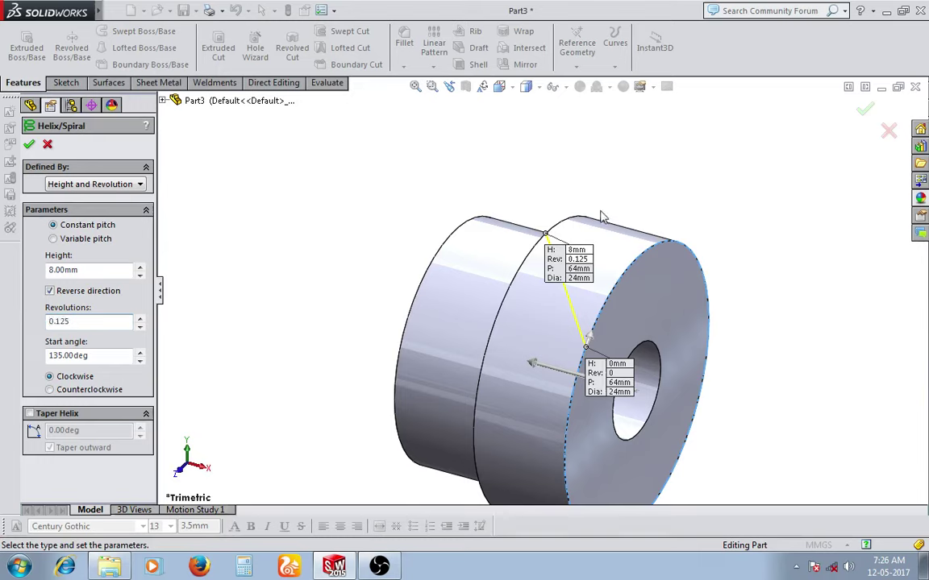
scroll(733, 337, "up", 2)
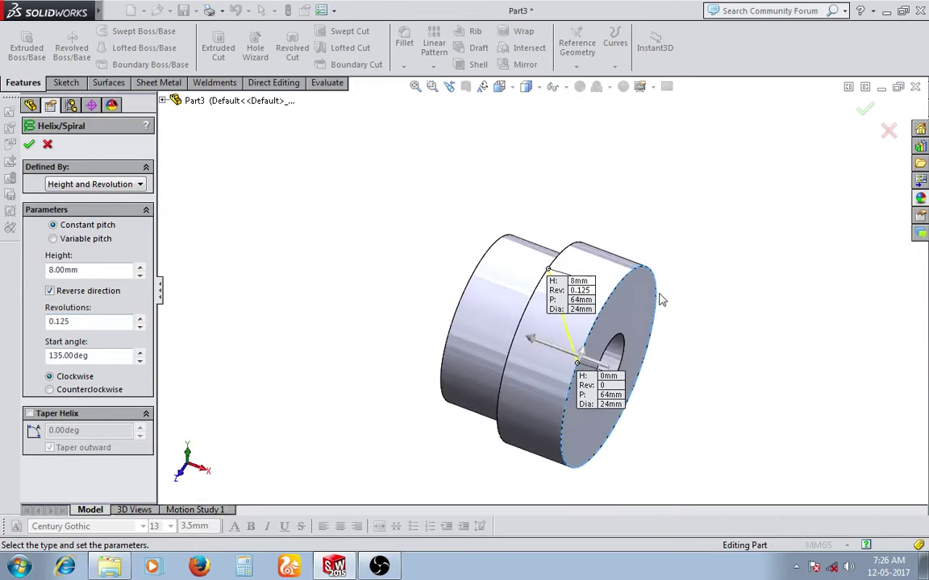
middle_click_drag(633, 365, 685, 324)
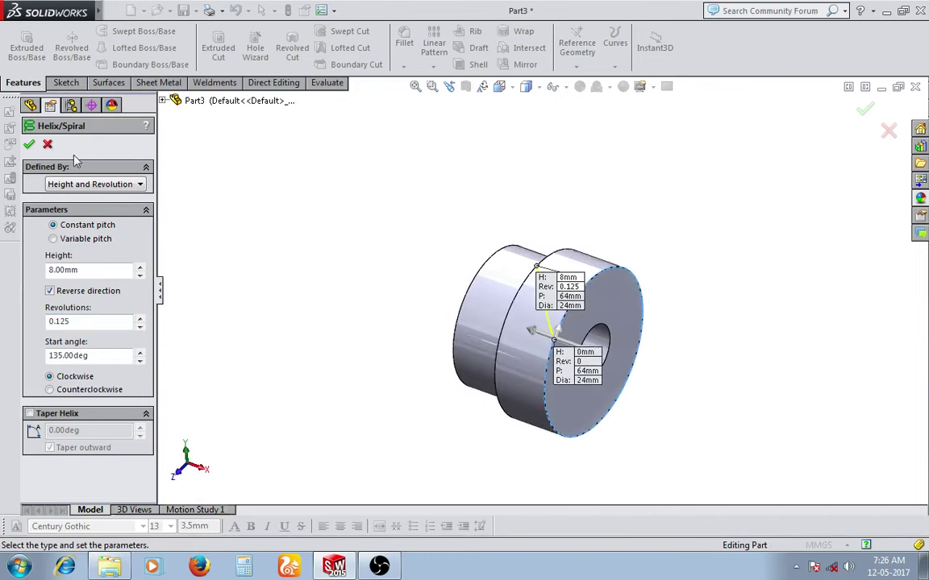
left_click(29, 145)
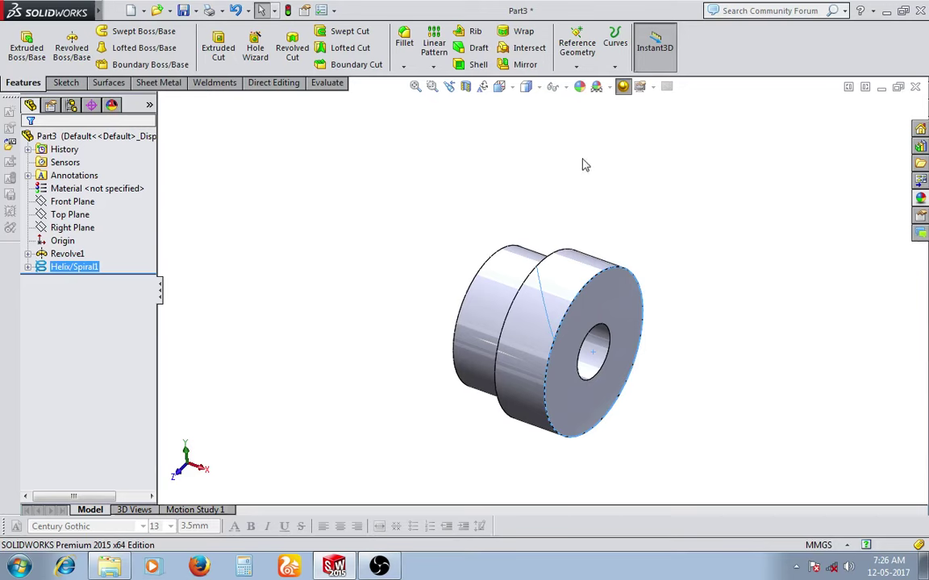
- Open a sketch on the larger section's front face and draw a small center rectangle
left_click(608, 162)
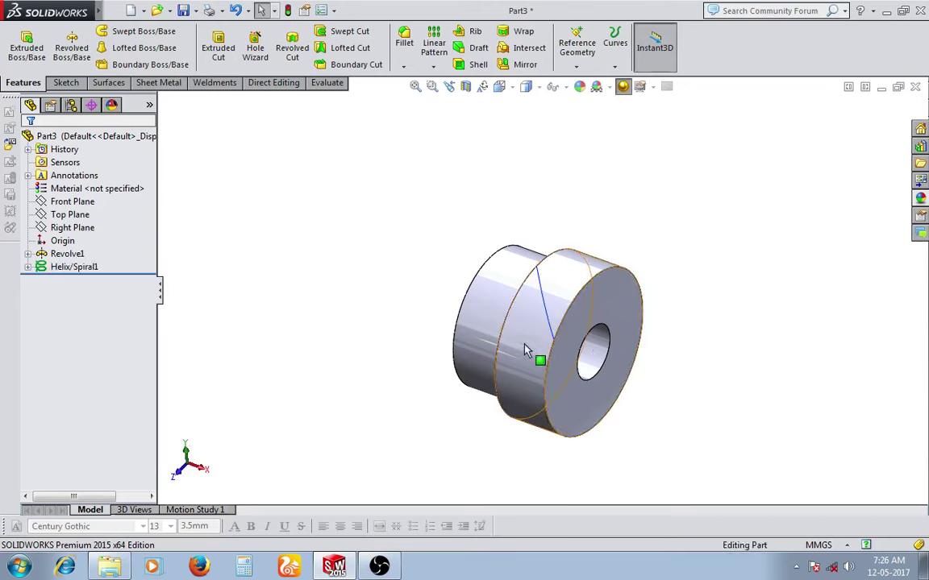
left_click(600, 318)
left_click(637, 277)
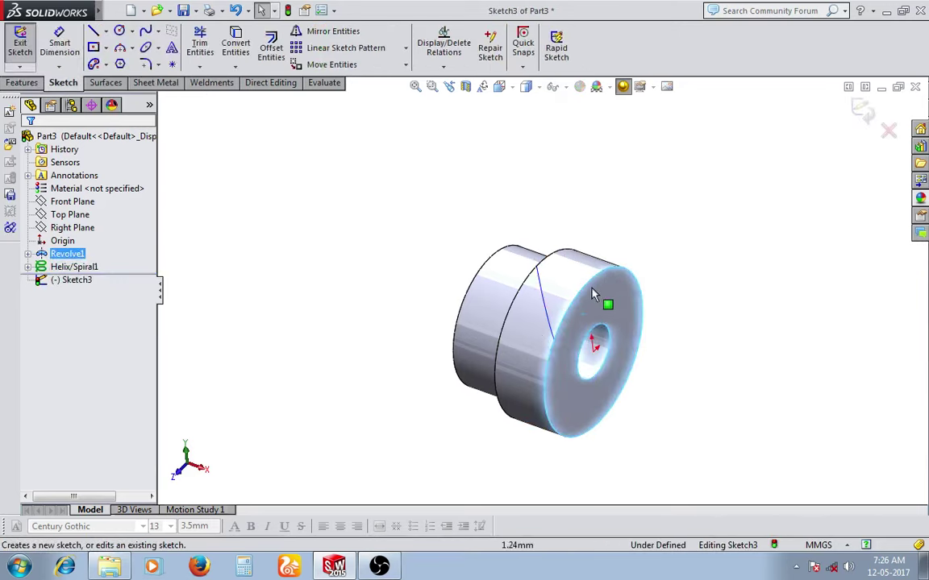
left_click(327, 191)
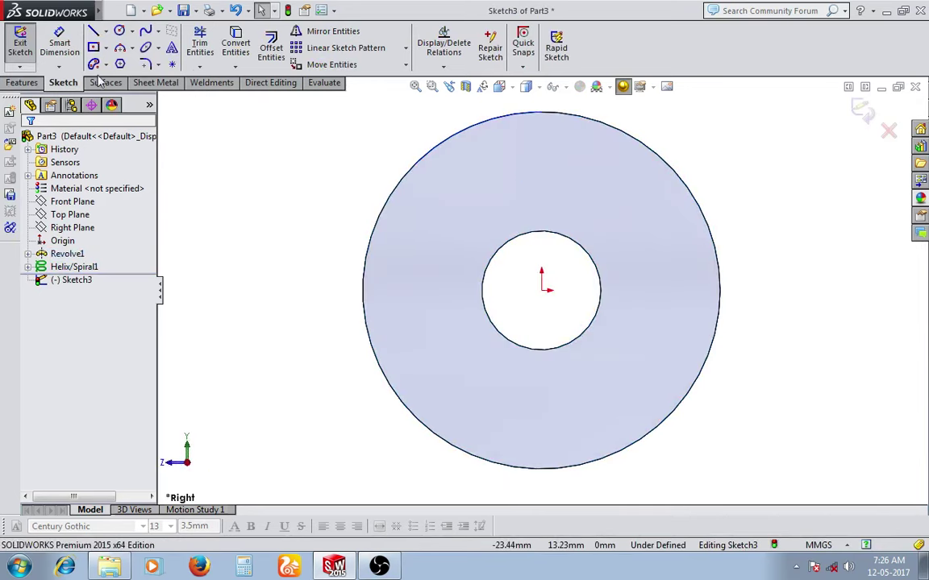
left_click(103, 47)
left_click(255, 191)
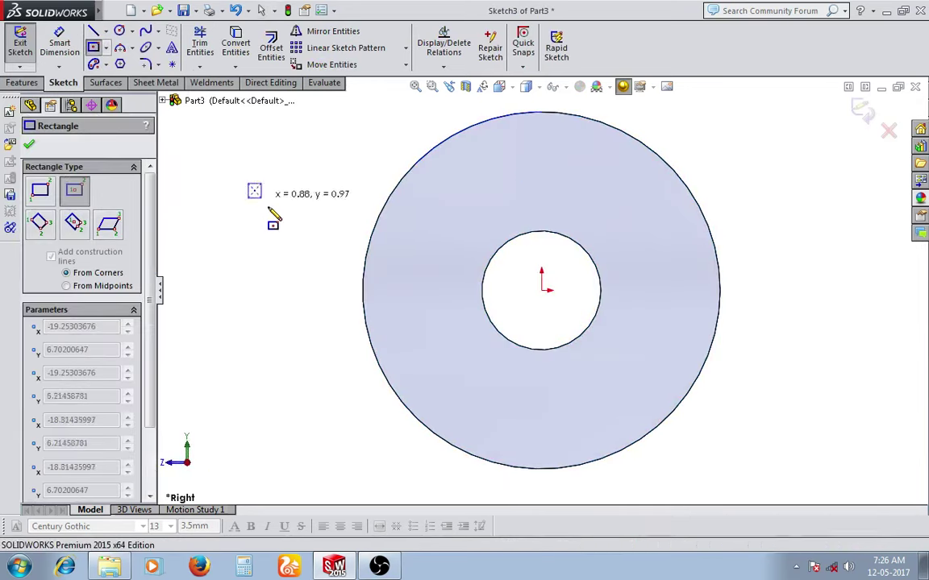
left_click(279, 213)
key("Escape")
- Dimension the rectangle's width and height to 1 mm each
right_click_drag(302, 306, 302, 250)
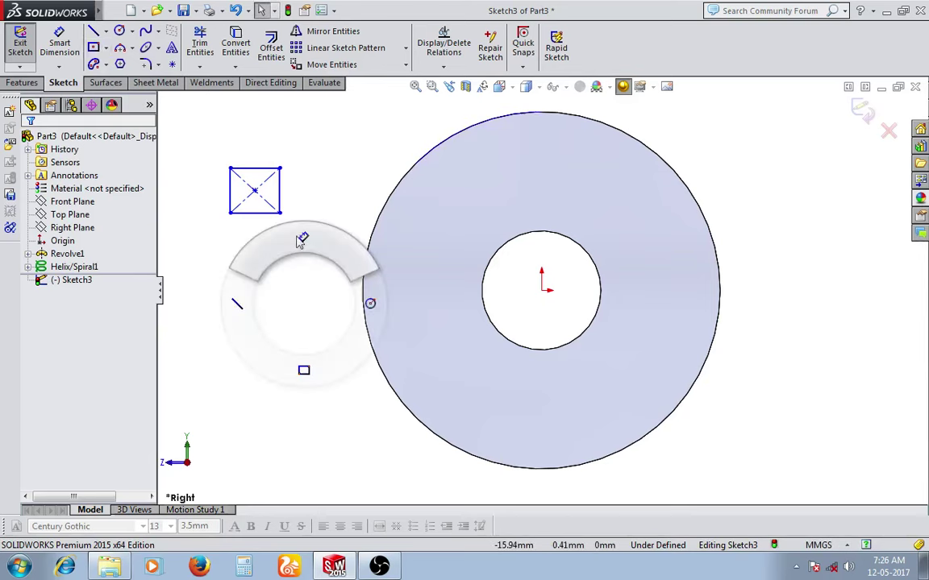
left_click(255, 168)
left_click(260, 151)
type("1")
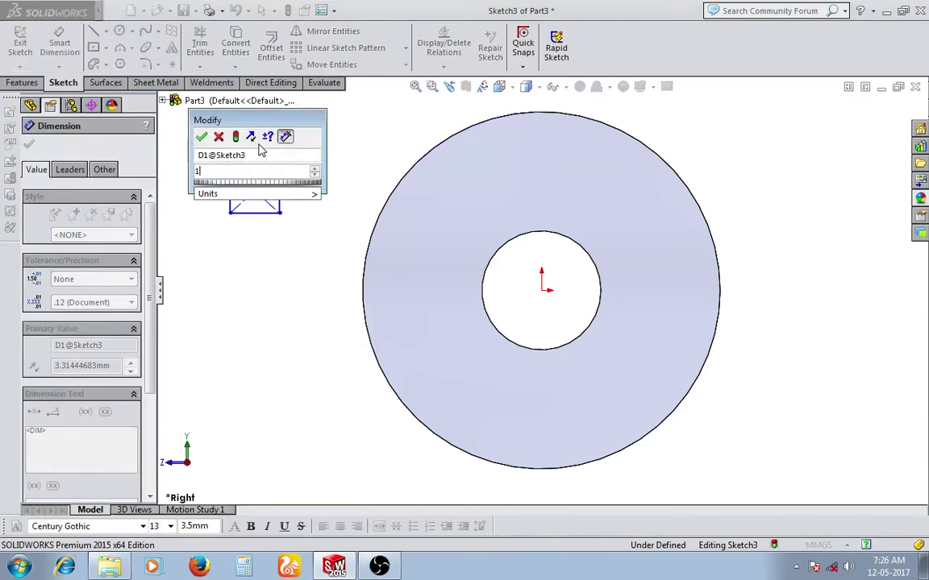
key("Return")
left_click(247, 192)
left_click(280, 201)
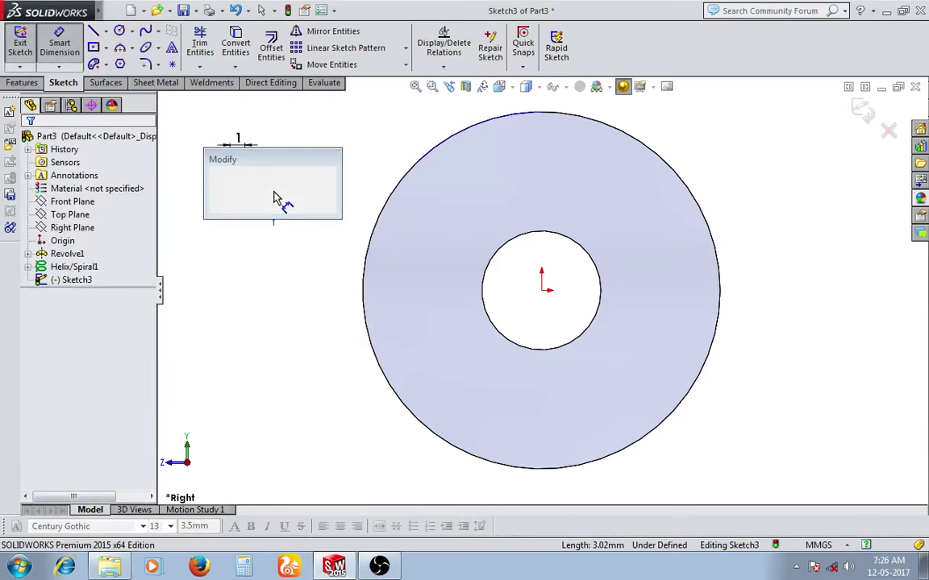
type("1")
key("Return")
scroll(269, 201, "down", 2)
key("Escape")
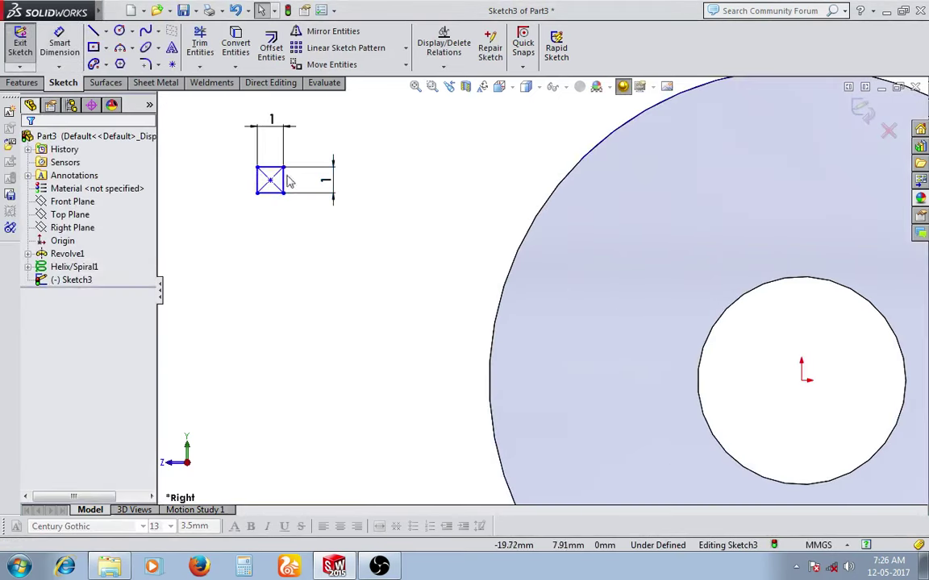
- Make the square's centre point pierce the helix-start edge and close the sketch
left_click(270, 185)
scroll(407, 165, "up", 2)
middle_click_drag(407, 165, 454, 214)
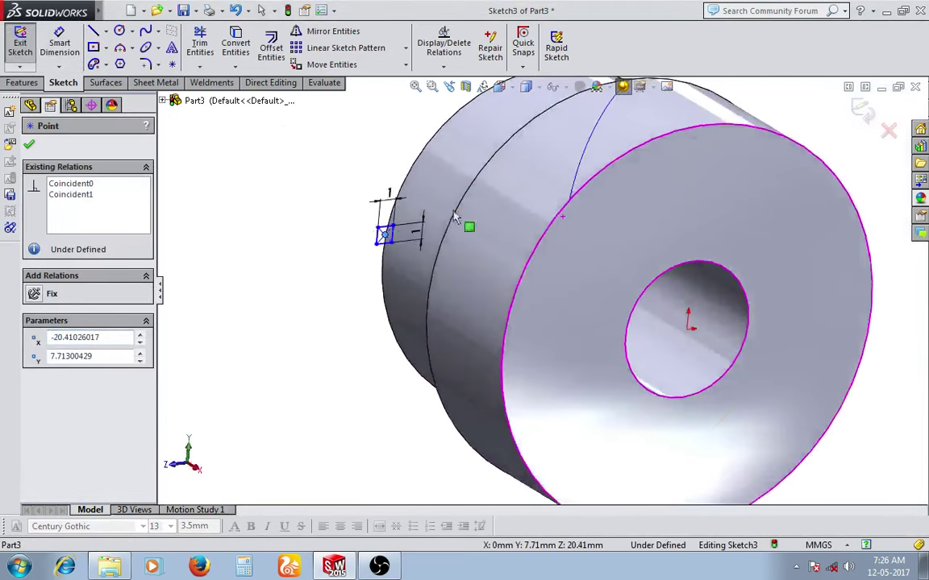
left_click(588, 176, "ctrl")
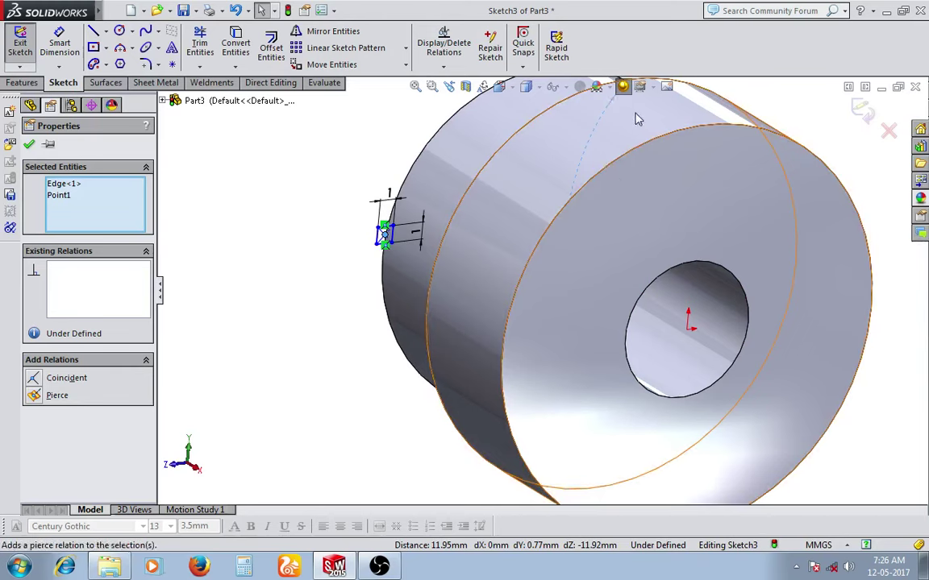
left_click(56, 395)
key("Escape")
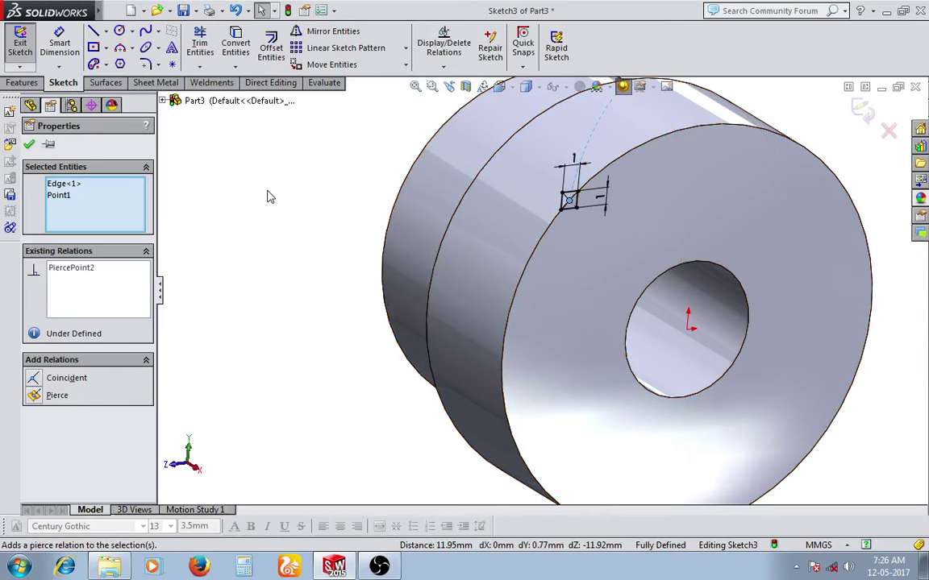
key("ctrl+b")
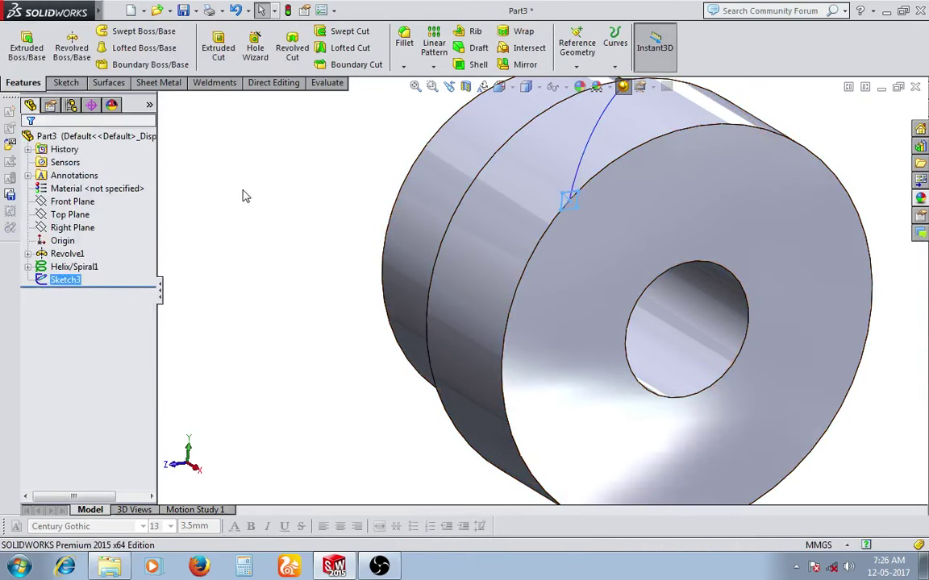
- Swept-cut the 1 mm square from Sketch3 along Helix/Spiral1 to cut a slanted groove
key("z")
key("z")
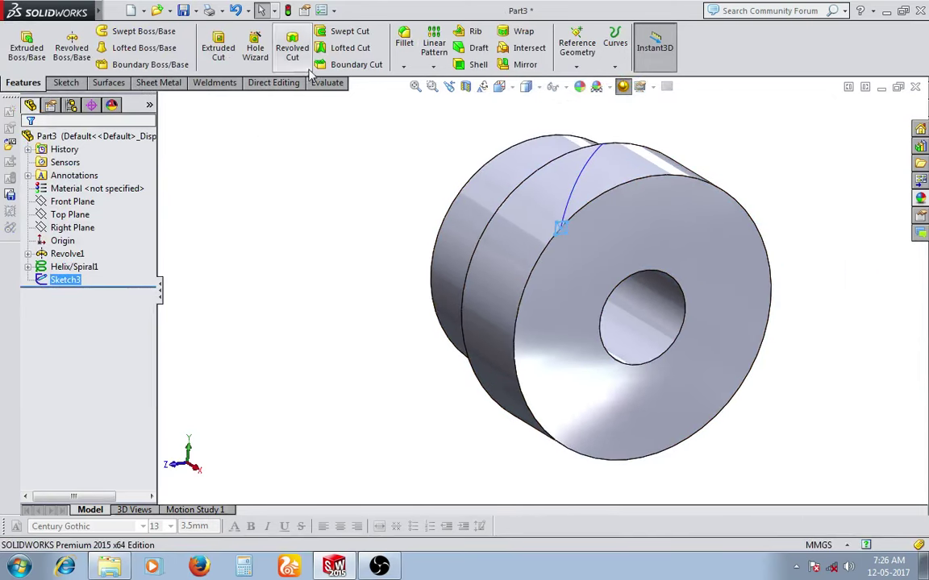
left_click(133, 31)
left_click(48, 144)
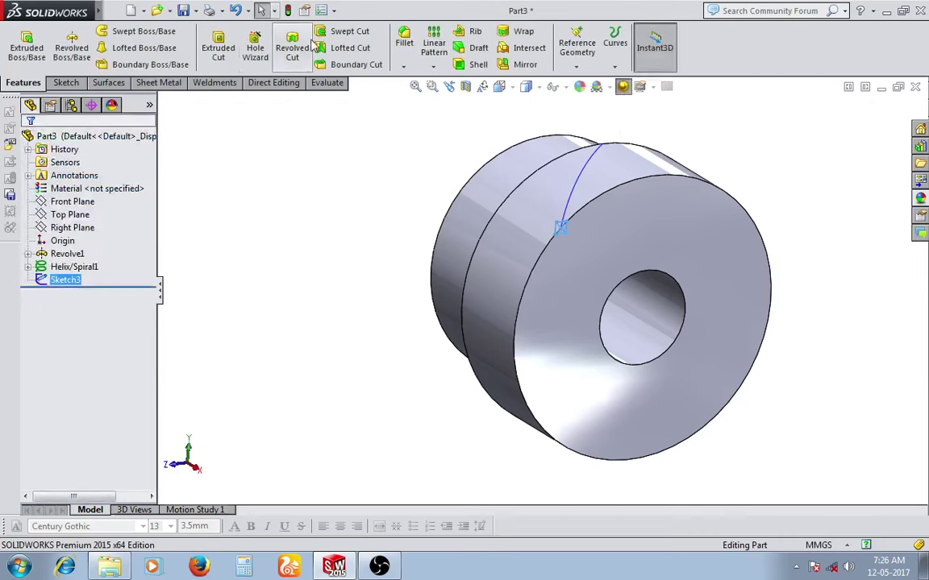
left_click(349, 31)
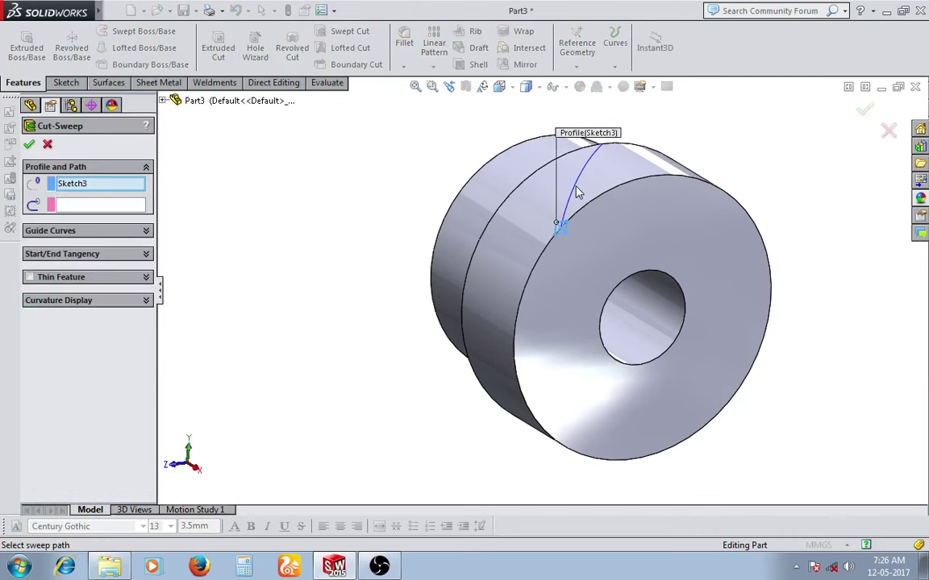
left_click(133, 206)
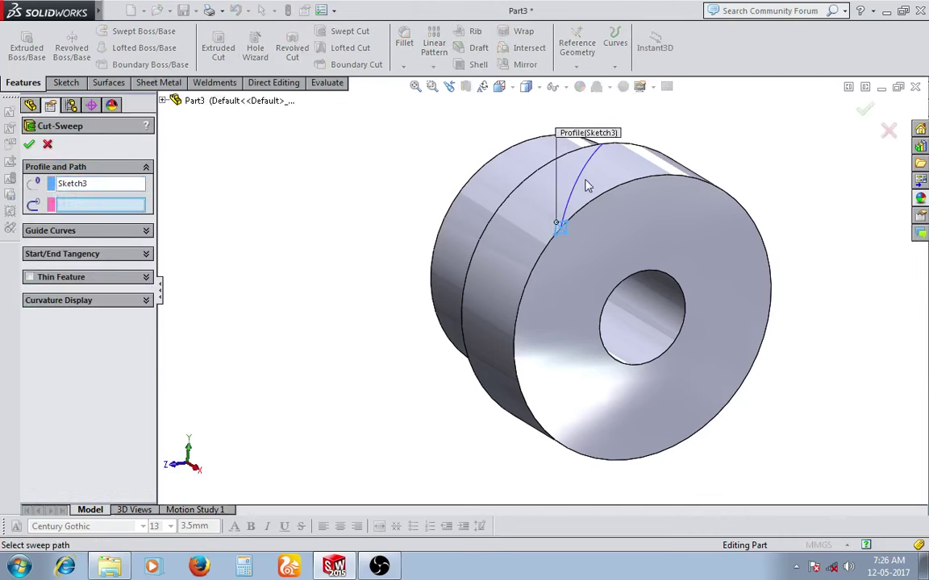
left_click(587, 186)
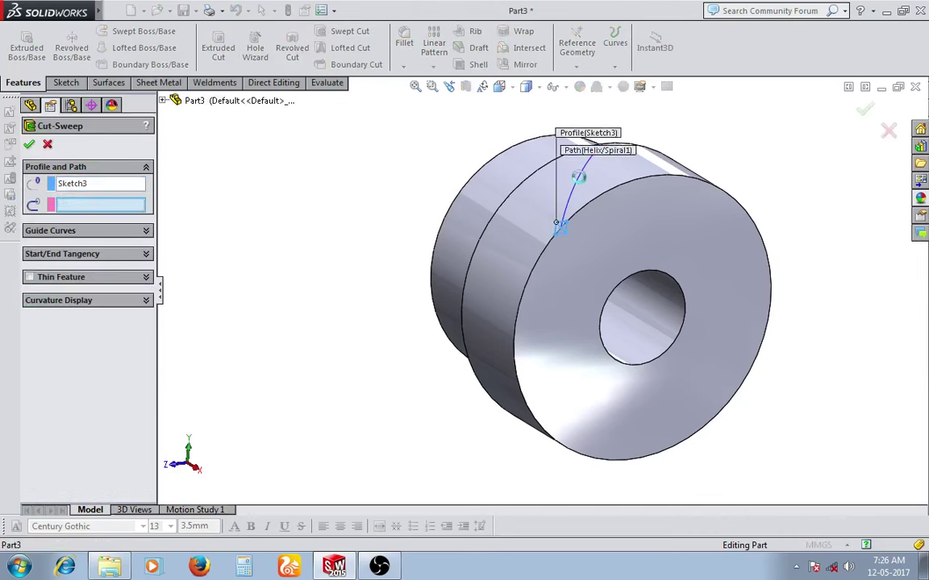
left_click(29, 144)
mouse_move(338, 201)
middle_mouse_down()
mouse_move(395, 234)
mouse_move(383, 241)
middle_mouse_up()
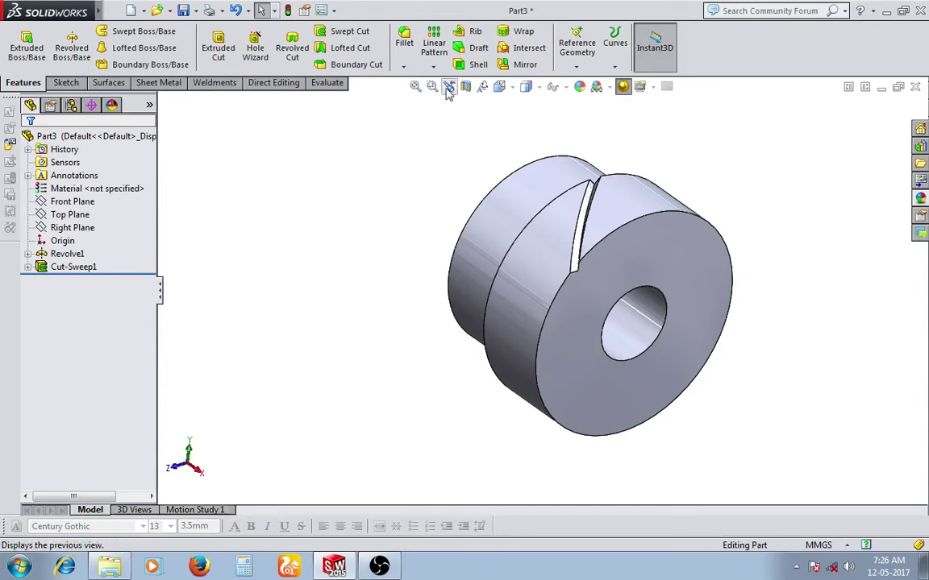
- Circular-pattern Cut-Sweep1 around the cylindrical face's axis, 20 equally spaced instances over 360°
left_click(433, 67)
left_click(453, 95)
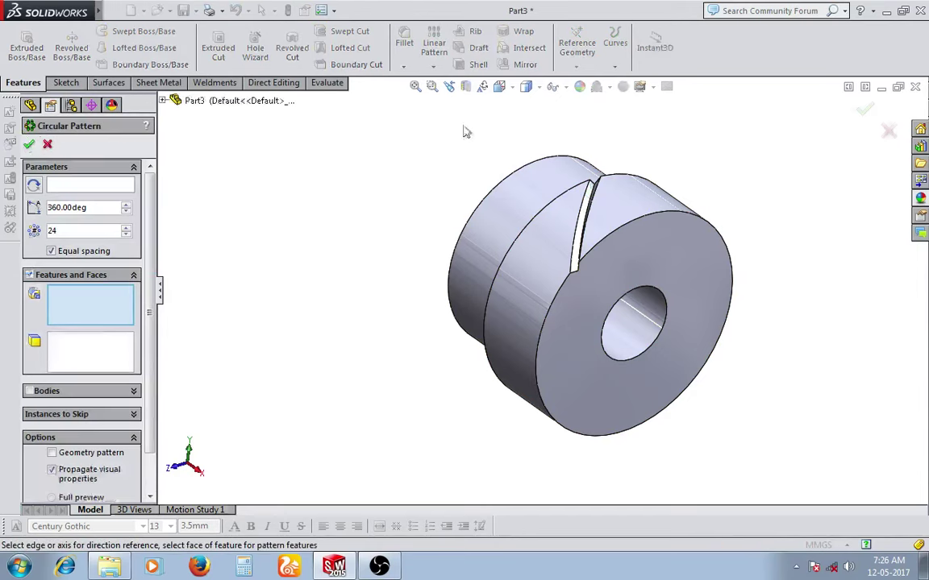
left_click(103, 187)
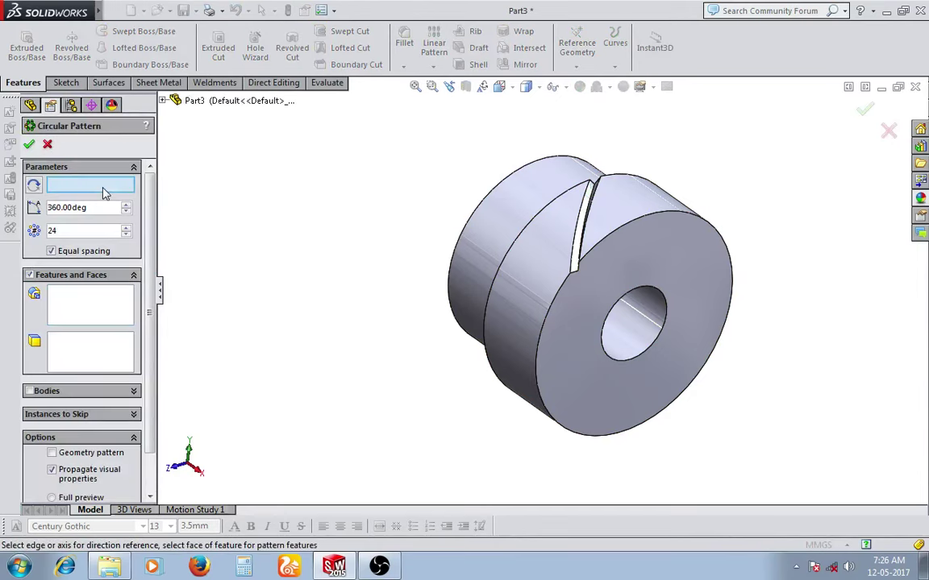
left_click(538, 317)
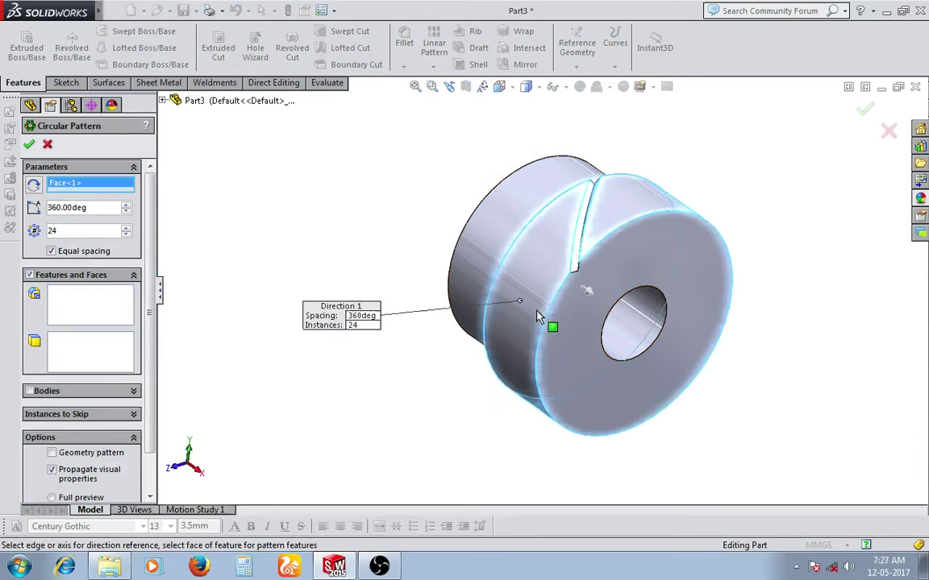
left_click(162, 103)
left_click(220, 231)
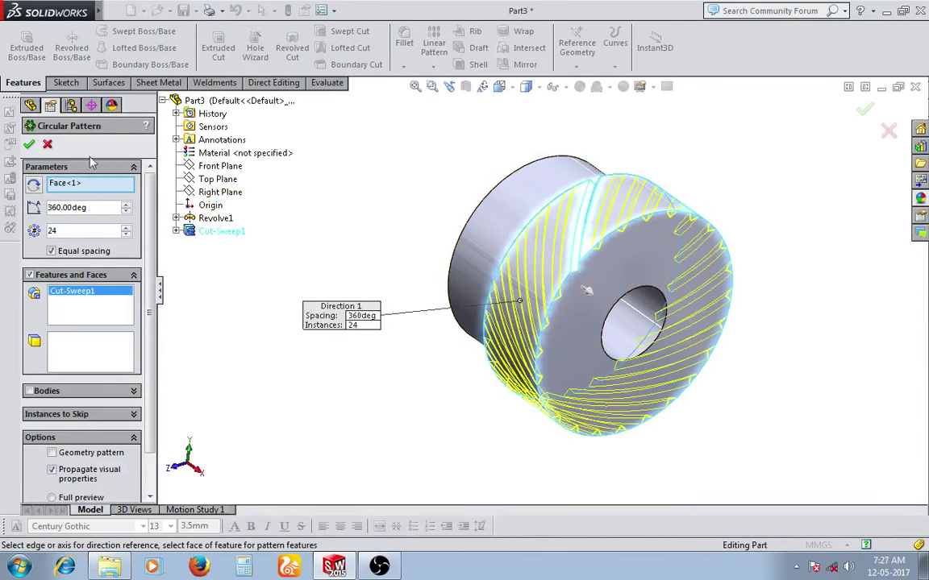
middle_click_drag(244, 220, 278, 272)
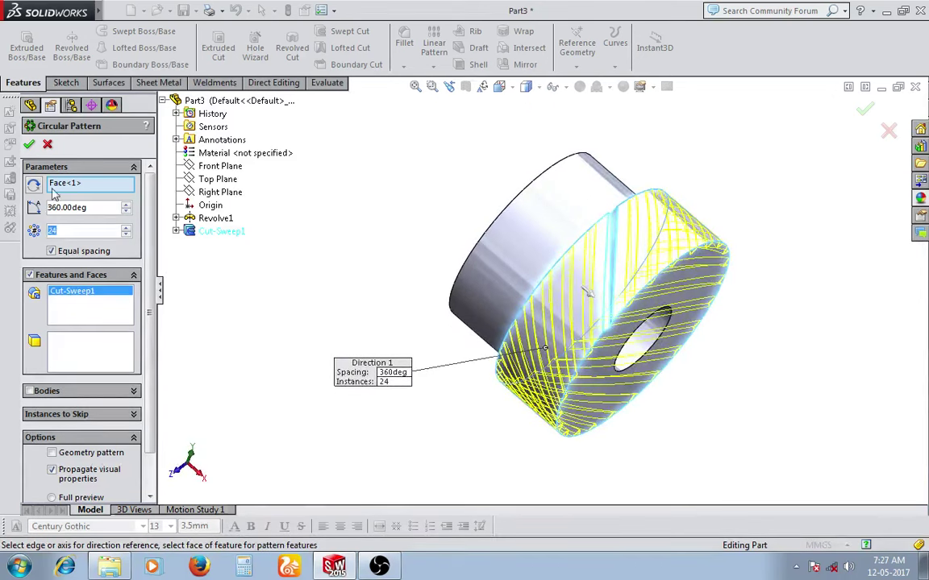
middle_click_drag(272, 250, 282, 239)
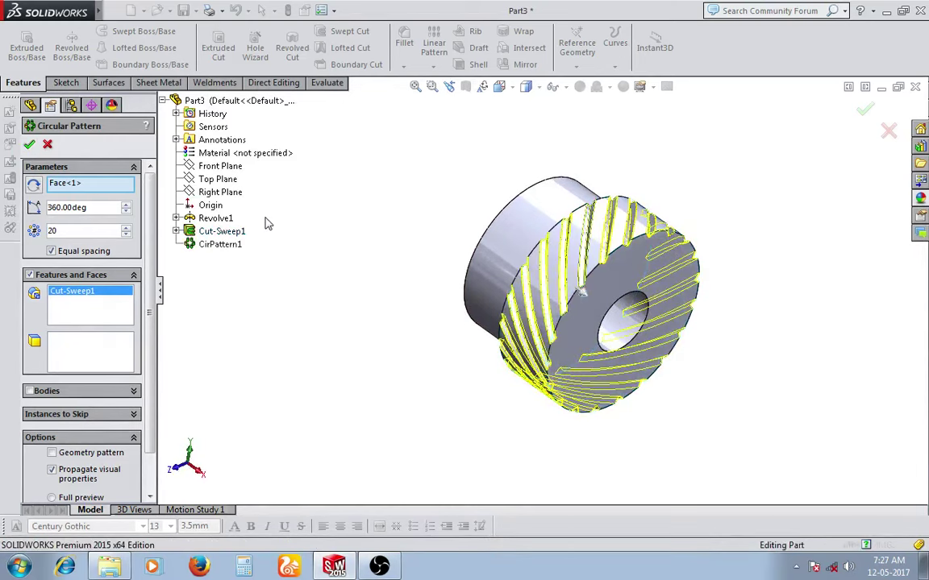
mouse_move(293, 251)
middle_mouse_down()
mouse_move(346, 198)
mouse_move(324, 186)
mouse_move(303, 236)
middle_mouse_up()
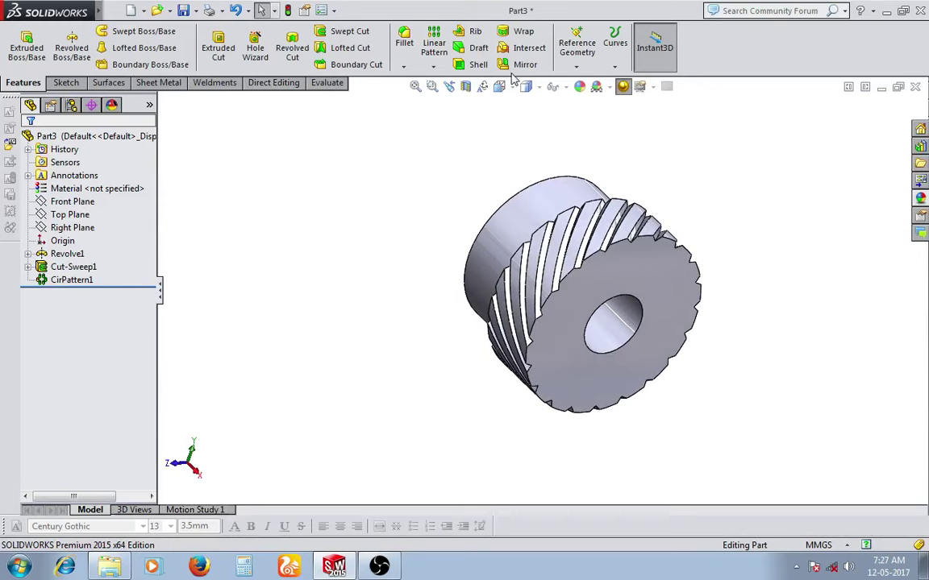
- Create Plane1 midway between the two end faces of the grooved section
left_click(576, 66)
left_click(591, 81)
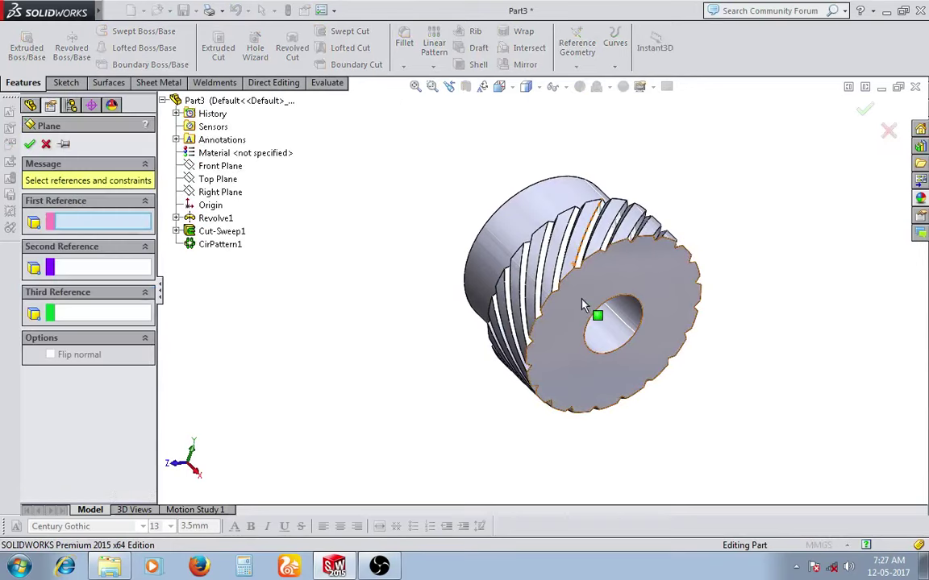
left_click(584, 305)
mouse_move(584, 304)
middle_mouse_down()
mouse_move(403, 253)
mouse_move(465, 232)
middle_mouse_up()
left_click(657, 255)
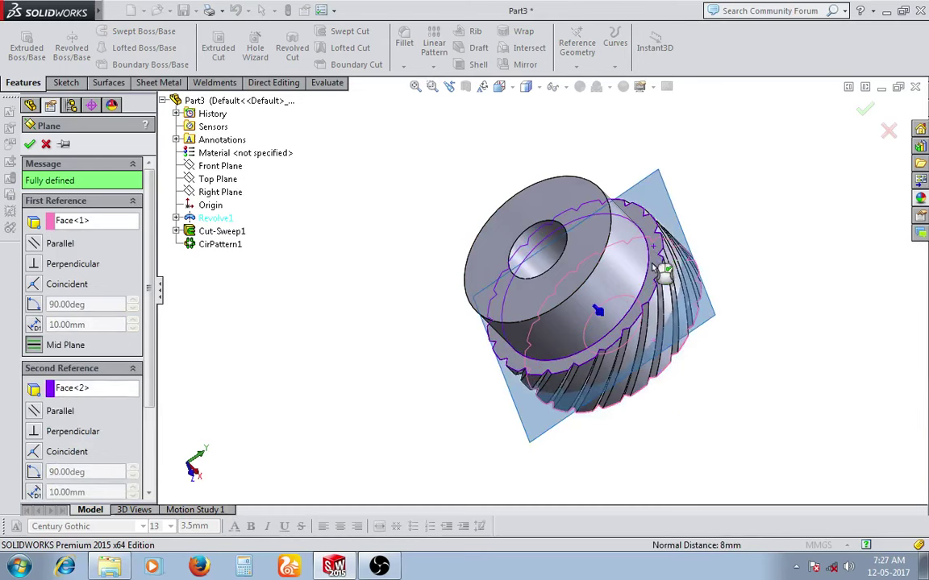
middle_click_drag(657, 255, 359, 311)
left_click(28, 144)
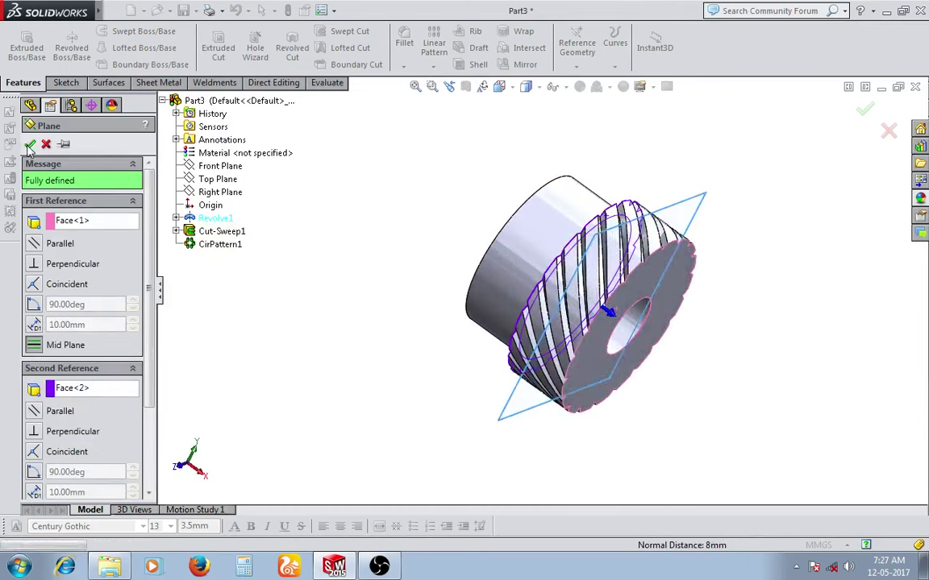
- Hide Plane1 from the model view
left_click(64, 292)
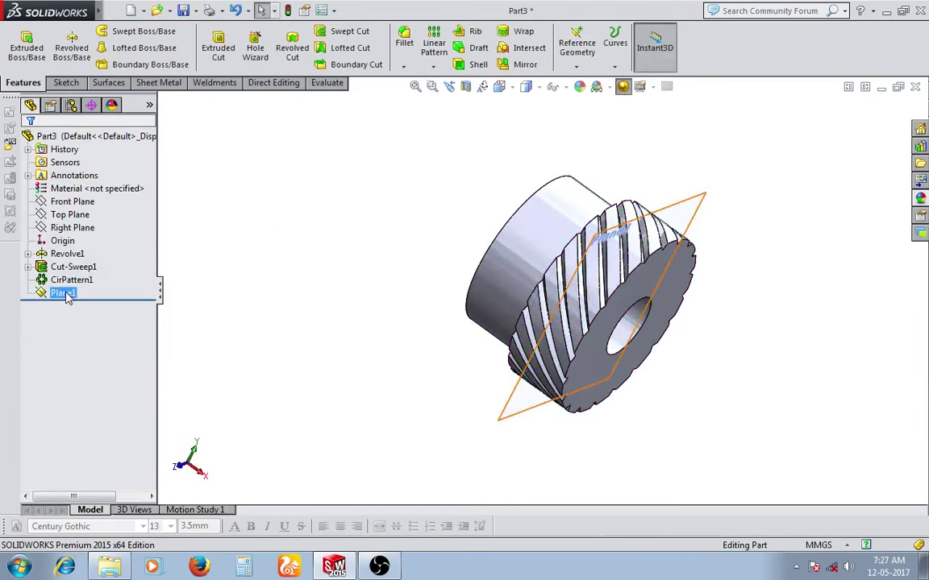
left_click(81, 252)
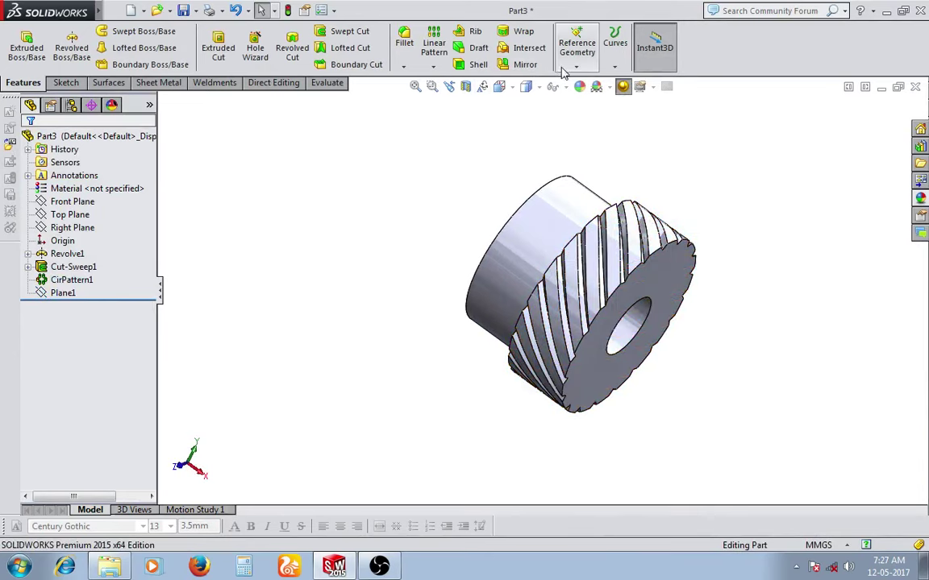
middle_click_drag(292, 244, 308, 253)
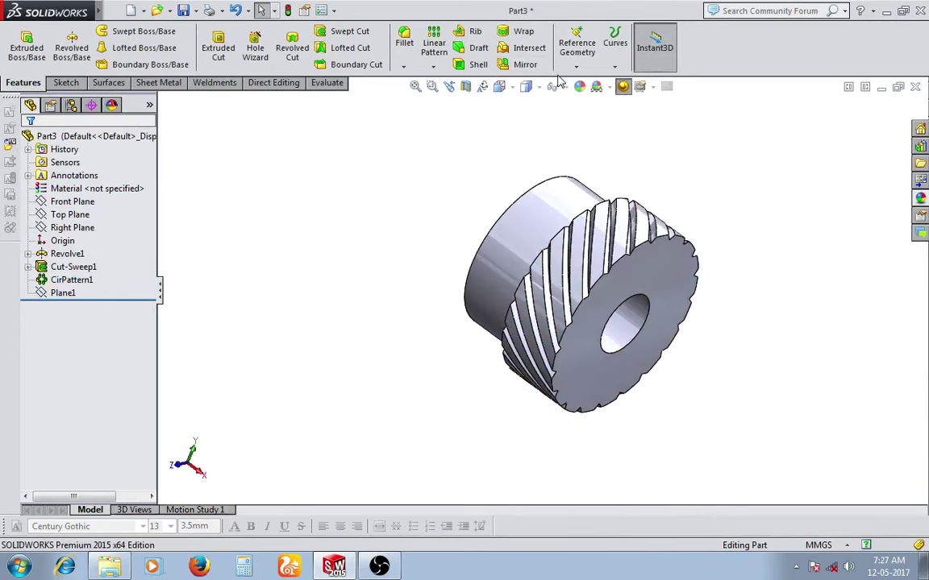
- Mirror CirPattern1 across Plane1 so the grooves crisscross into a diamond knurl
left_click(522, 64)
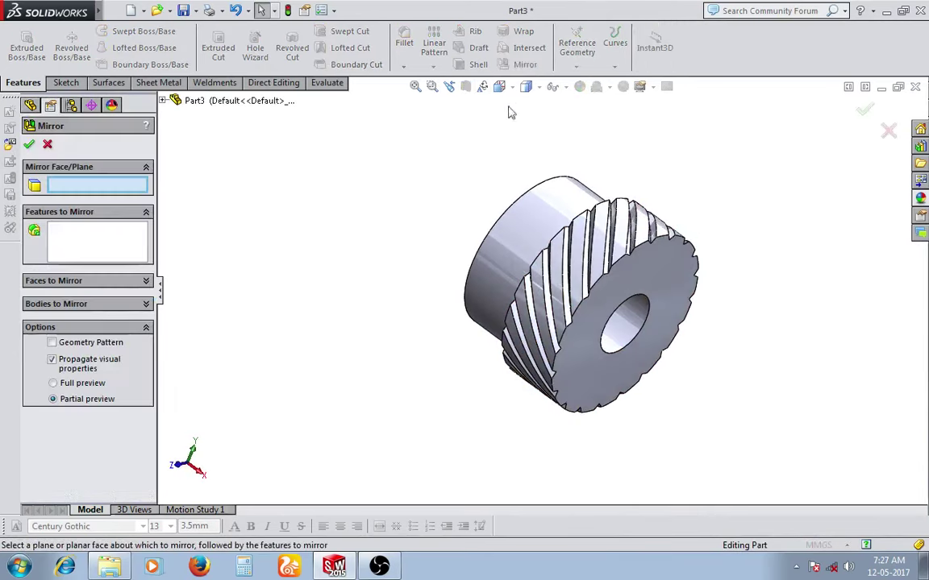
left_click(162, 101)
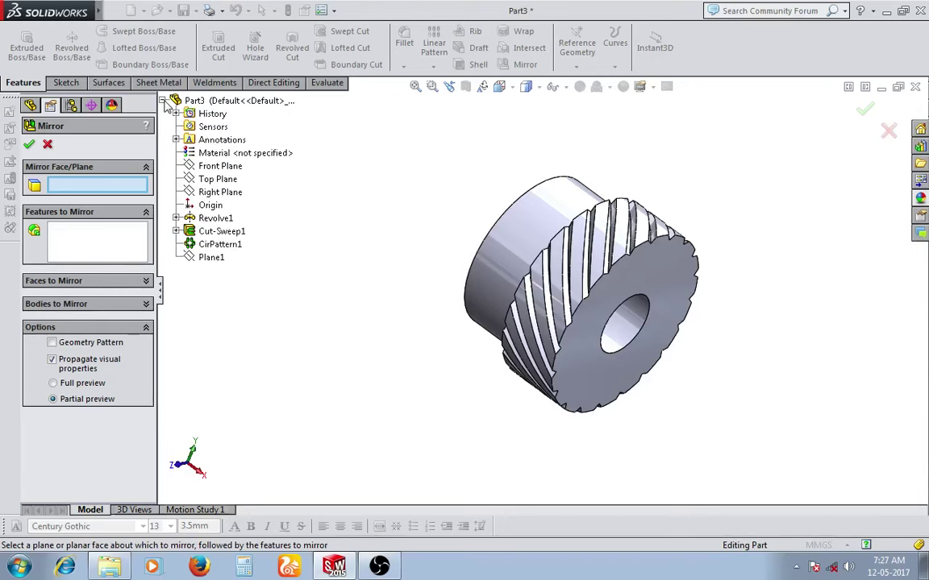
left_click(208, 258)
left_click(211, 245)
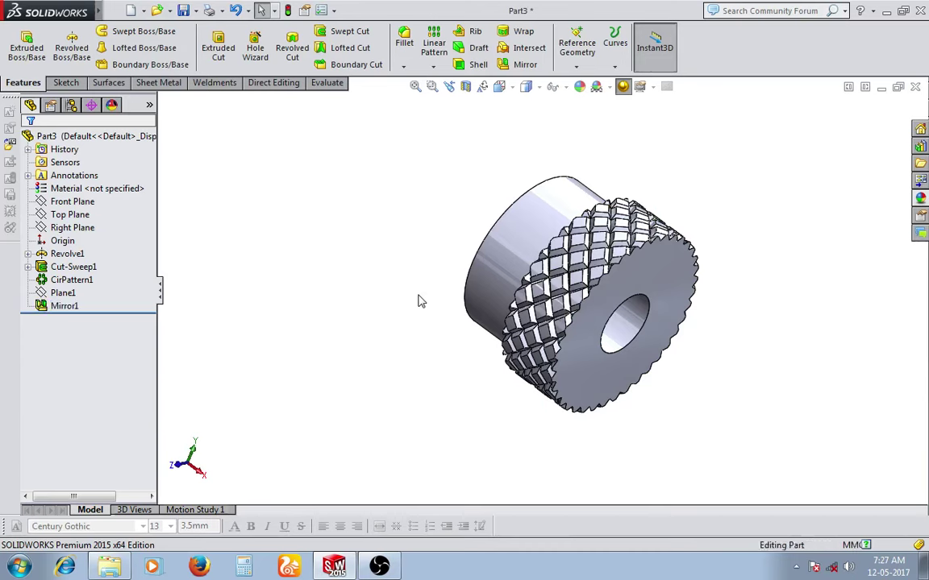
mouse_move(421, 301)
middle_mouse_down()
mouse_move(425, 356)
mouse_move(379, 349)
mouse_move(422, 341)
mouse_move(271, 294)
middle_mouse_up()
- Apply a matte steel appearance from Metal > Steel to the whole Part3
left_click(94, 142)
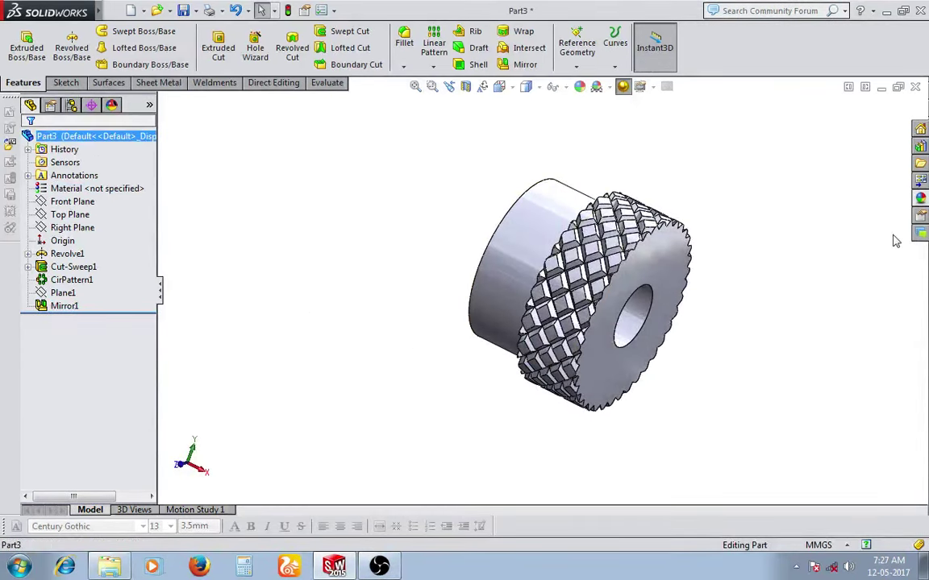
left_click(922, 201)
left_click(750, 125)
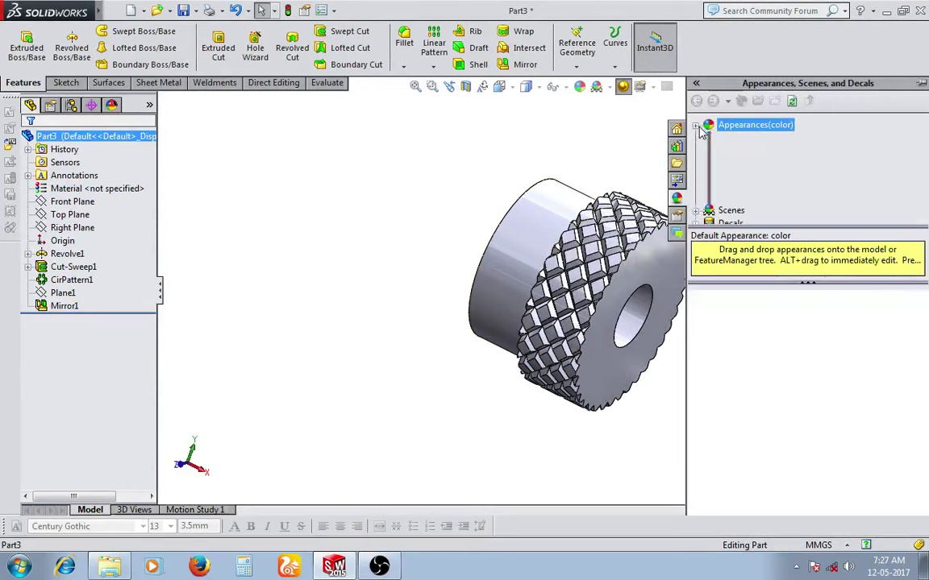
left_click(711, 152)
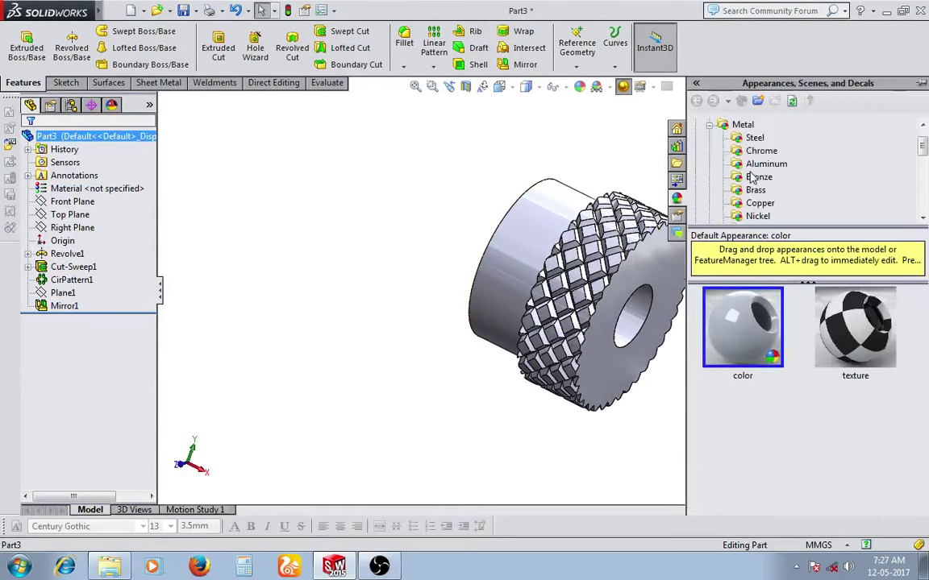
left_click(752, 139)
scroll(786, 323, "down", 3)
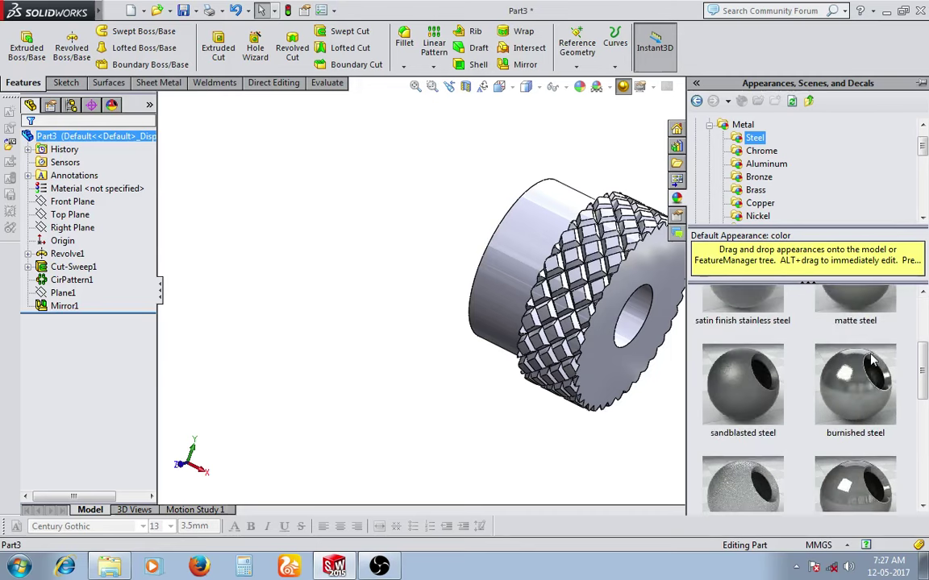
left_click(845, 305)
left_click_drag(845, 305, 602, 421)
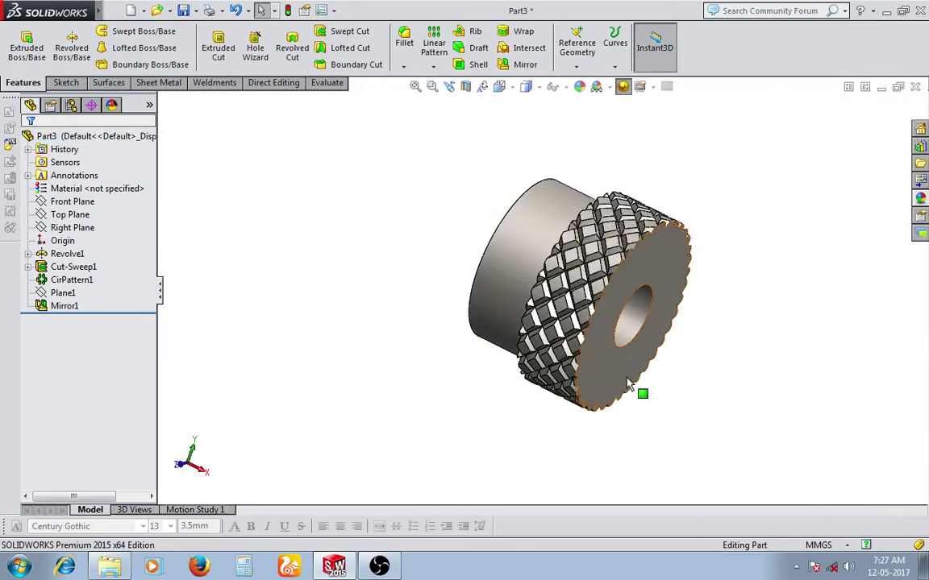
scroll(637, 383, "down", 3)
scroll(480, 479, "up", 5)
mouse_move(480, 479)
middle_mouse_down()
mouse_move(508, 443)
mouse_move(474, 399)
mouse_move(501, 395)
mouse_move(479, 406)
mouse_move(481, 433)
mouse_move(495, 446)
mouse_move(481, 439)
mouse_move(627, 394)
mouse_move(736, 378)
middle_mouse_up()
- Switch the part's finish to burnished steel
left_click(919, 203)
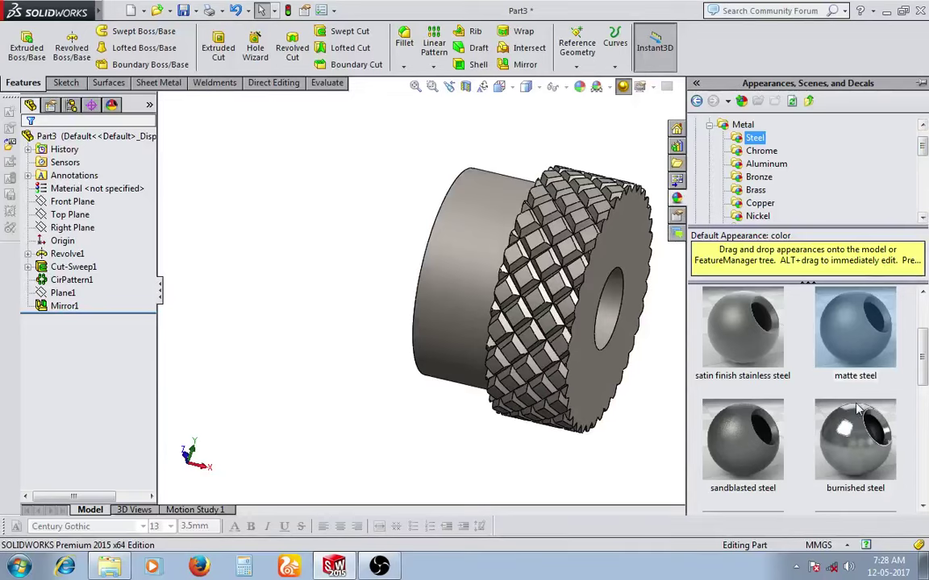
double_click(854, 431)
mouse_move(570, 493)
middle_mouse_down()
mouse_move(546, 484)
mouse_move(601, 464)
mouse_move(558, 495)
mouse_move(567, 520)
mouse_move(305, 373)
middle_mouse_up()
- Edit CirPattern1 so the helical cuts repeat 24 times instead of 20, then rebuild
left_click(75, 279)
left_click(90, 266, "ctrl")
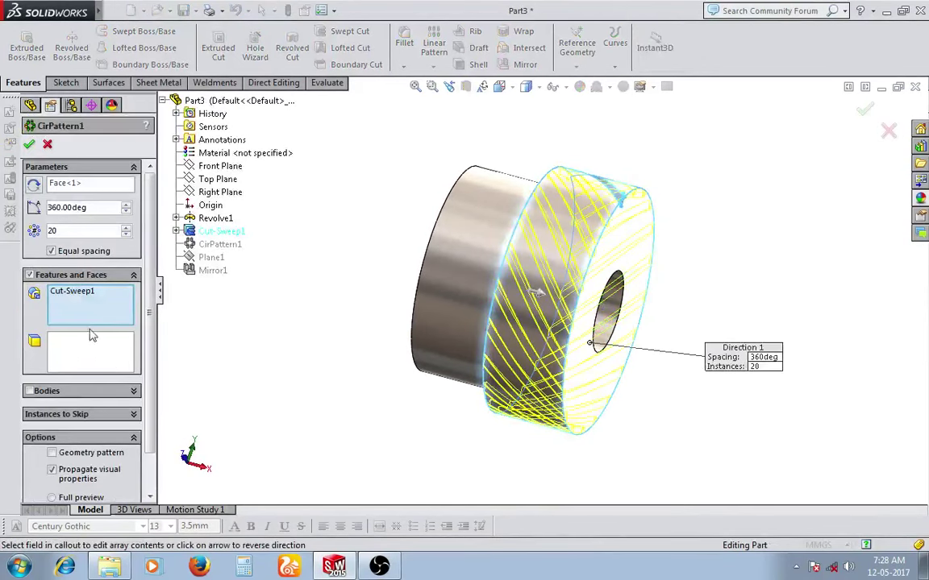
double_click(75, 230)
type("4")
key("Return")
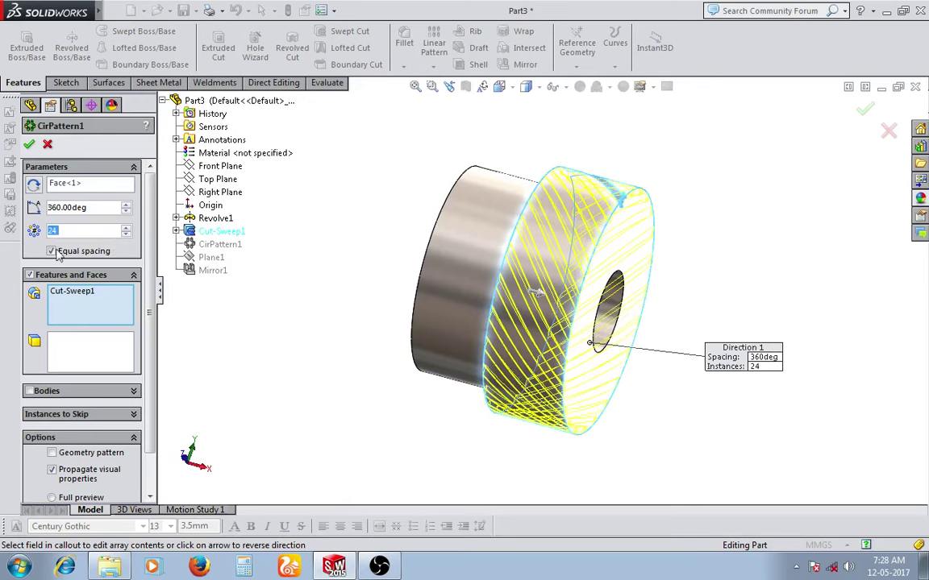
left_click(29, 145)
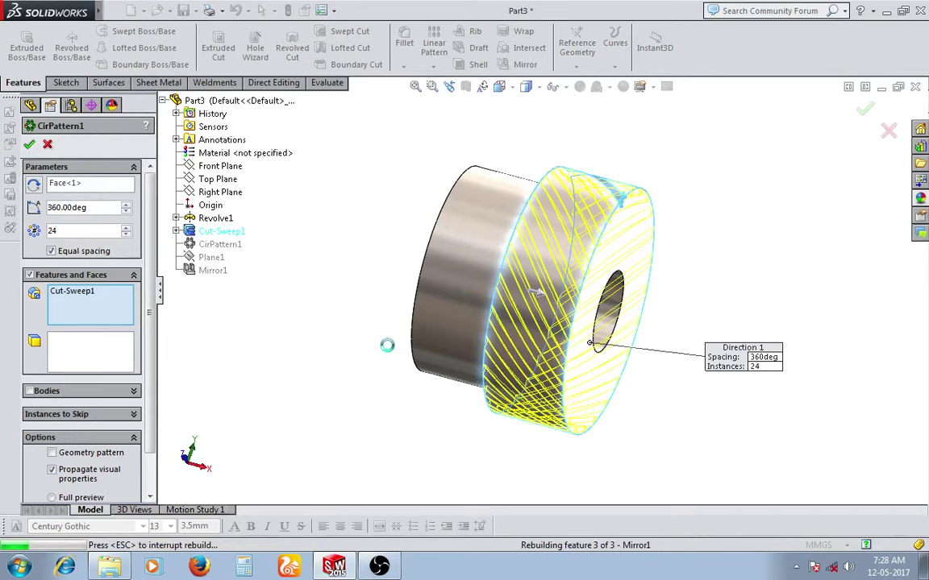
key("Return")
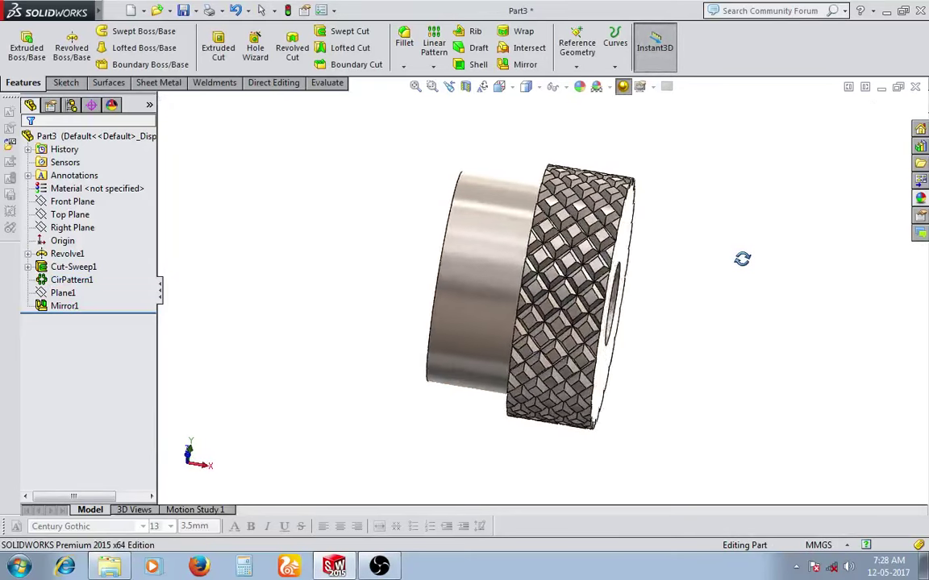
mouse_move(696, 291)
middle_mouse_down()
mouse_move(705, 326)
mouse_move(559, 380)
mouse_move(661, 405)
mouse_move(636, 412)
mouse_move(634, 427)
mouse_move(653, 237)
middle_mouse_up()
scroll(611, 321, "down", 3)
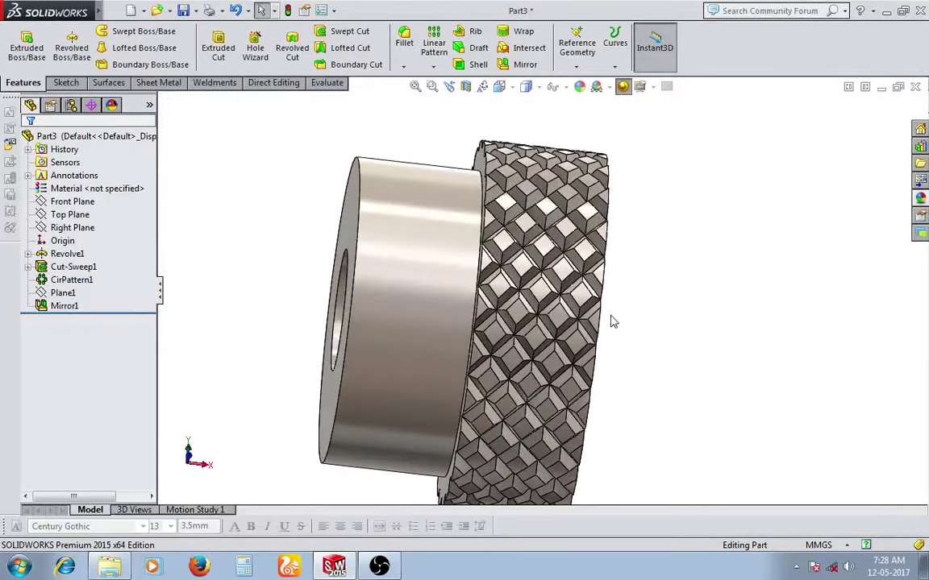
scroll(611, 315, "down", 2)
mouse_move(611, 315)
middle_mouse_down()
mouse_move(628, 275)
mouse_move(645, 273)
mouse_move(663, 311)
mouse_move(584, 311)
mouse_move(607, 340)
mouse_move(582, 348)
mouse_move(571, 338)
middle_mouse_up()
scroll(580, 321, "down", 3)
scroll(617, 337, "up", 1)
scroll(564, 368, "up", 2)
scroll(562, 367, "up", 2)
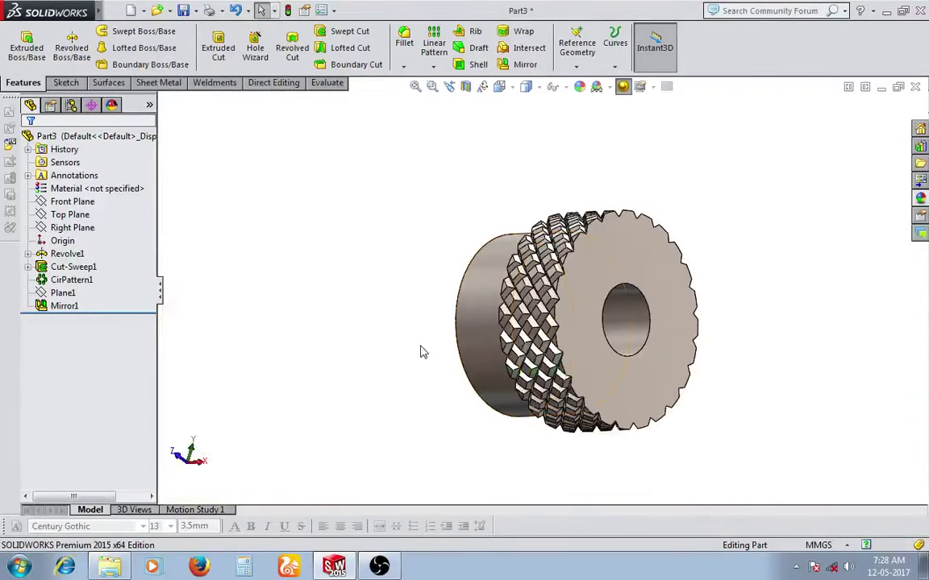
middle_click_drag(421, 351, 472, 352)
key("space")
left_click(432, 436)
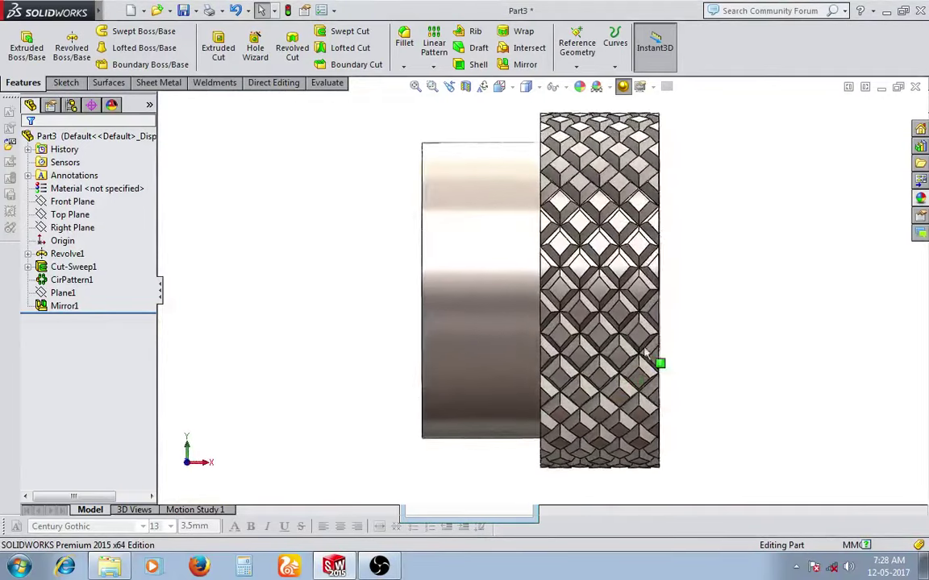